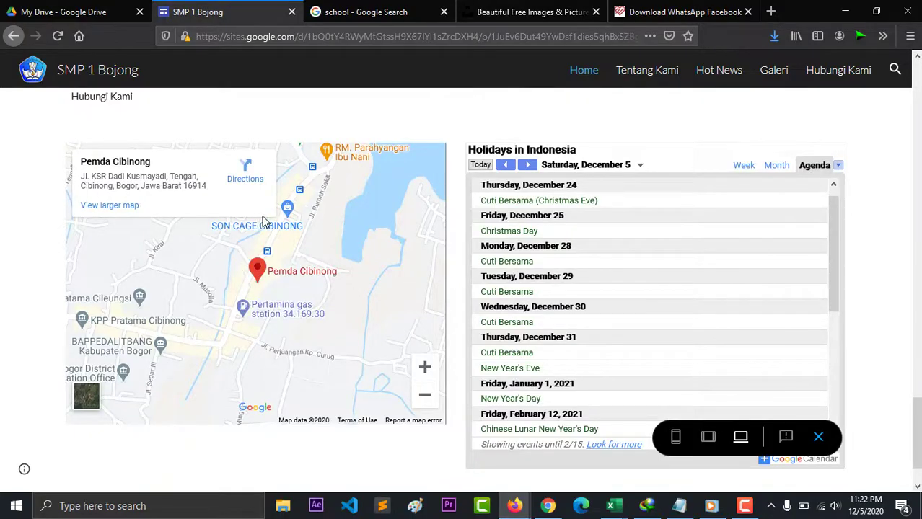
# Show the embedded holiday calendar by month and review the Tentang Kami page of the site preview
pyautogui.click(775, 167)
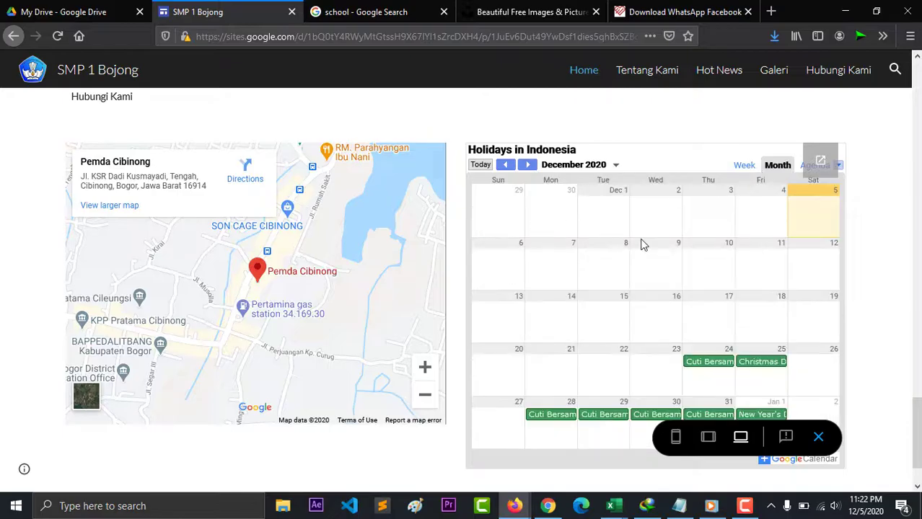
pyautogui.scroll(-2, 550, 231)
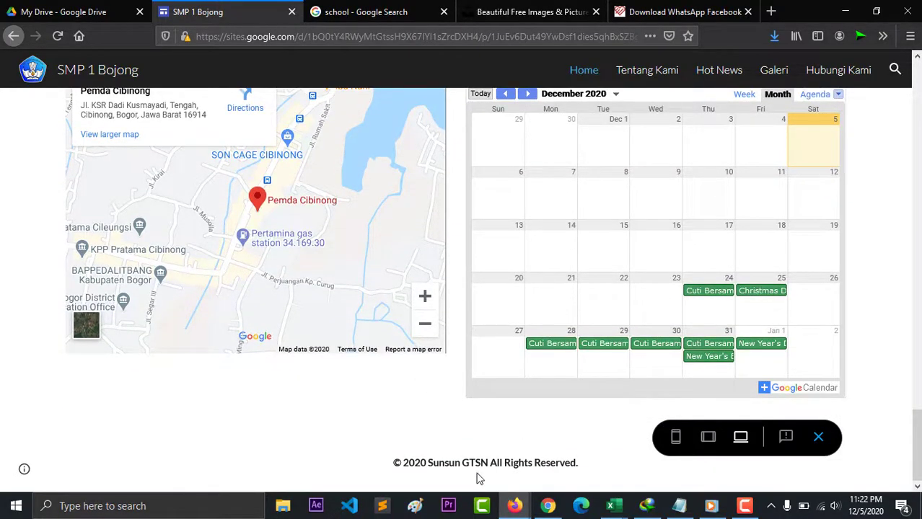
pyautogui.click(658, 72)
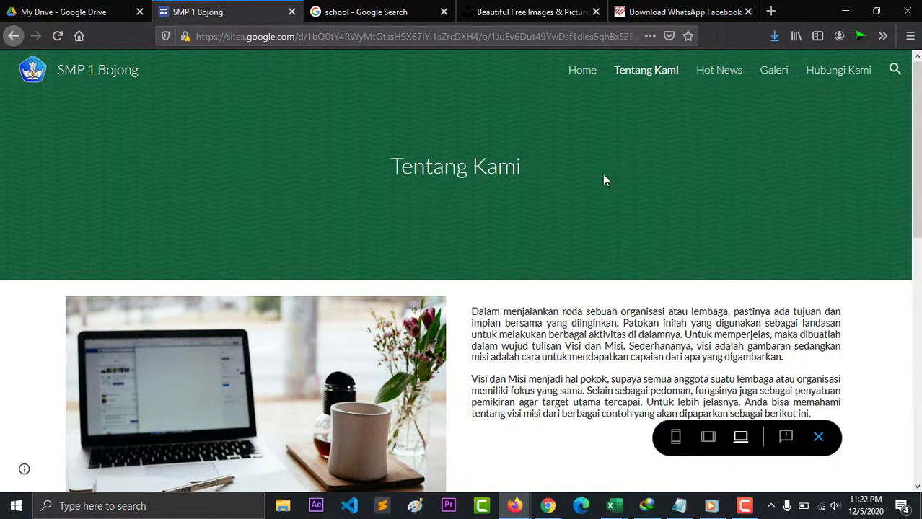
pyautogui.scroll(-2, 604, 181)
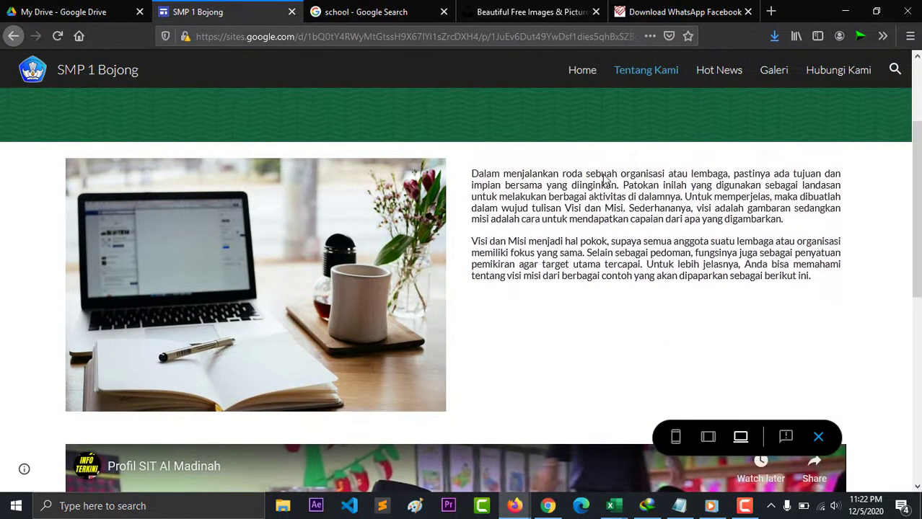
pyautogui.scroll(-4, 605, 173)
pyautogui.scroll(2, 603, 179)
# Review the Hot News articles and the Galeri page of the school site preview
pyautogui.click(717, 75)
pyautogui.scroll(-5, 647, 225)
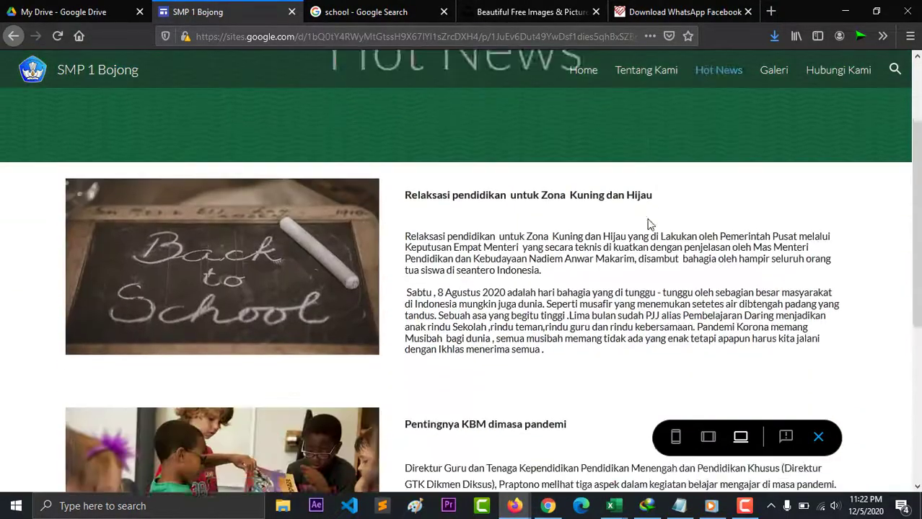
pyautogui.click(774, 77)
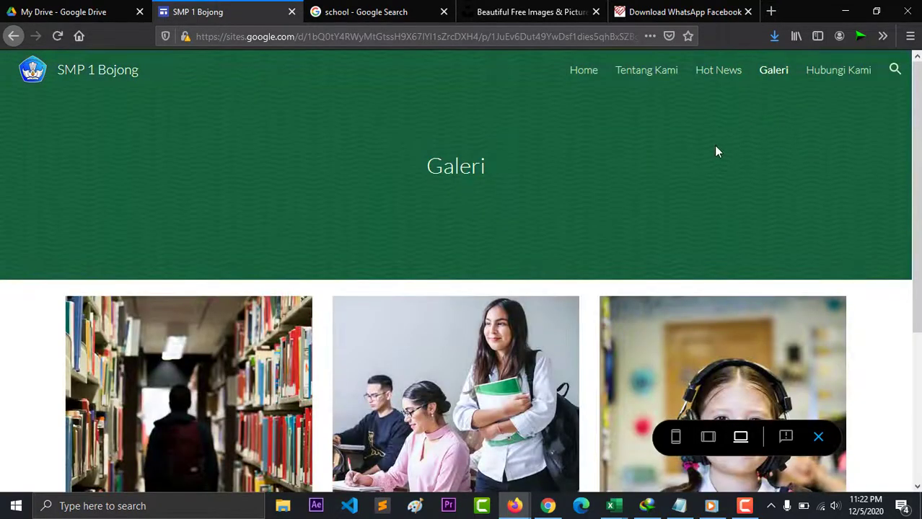
# Examine the contact form and WhatsApp live chat image on the Hubungi Kami page, and return to the Home page's image slider
pyautogui.click(848, 76)
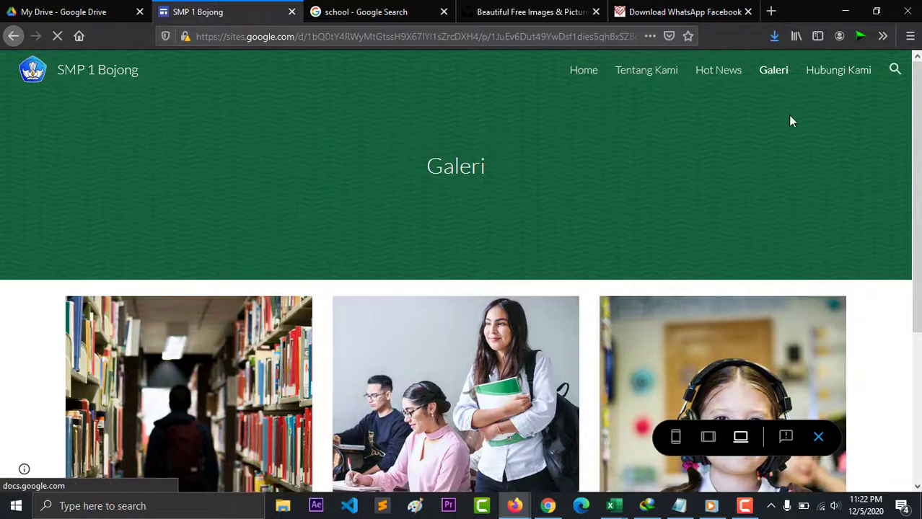
pyautogui.scroll(-3, 708, 171)
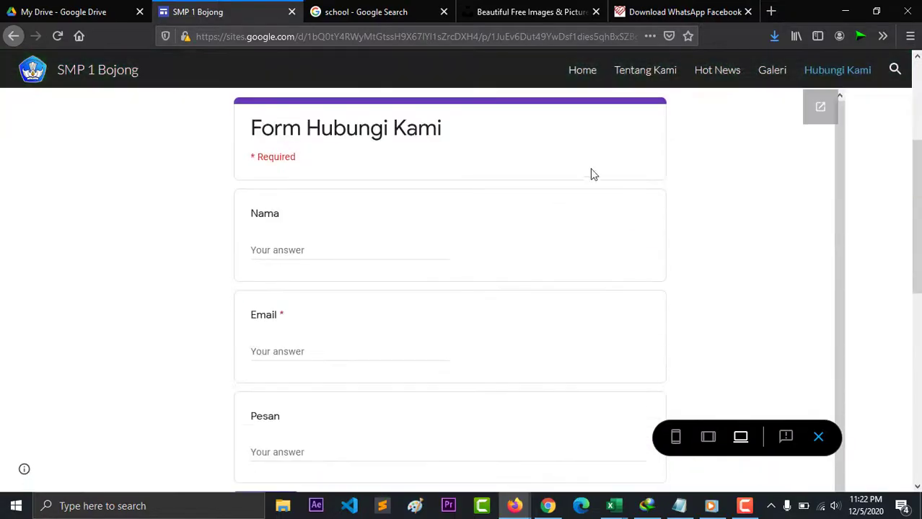
pyautogui.scroll(-1, 462, 238)
pyautogui.scroll(-7, 483, 257)
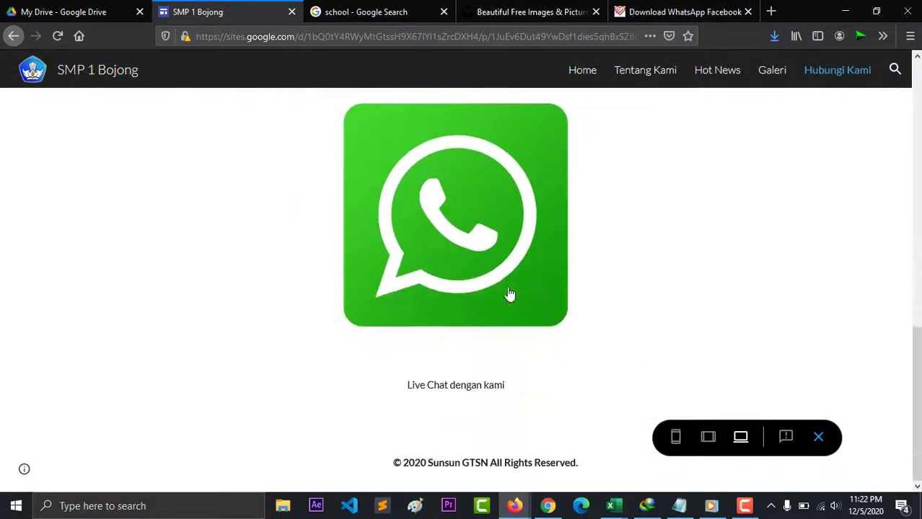
pyautogui.scroll(5, 563, 216)
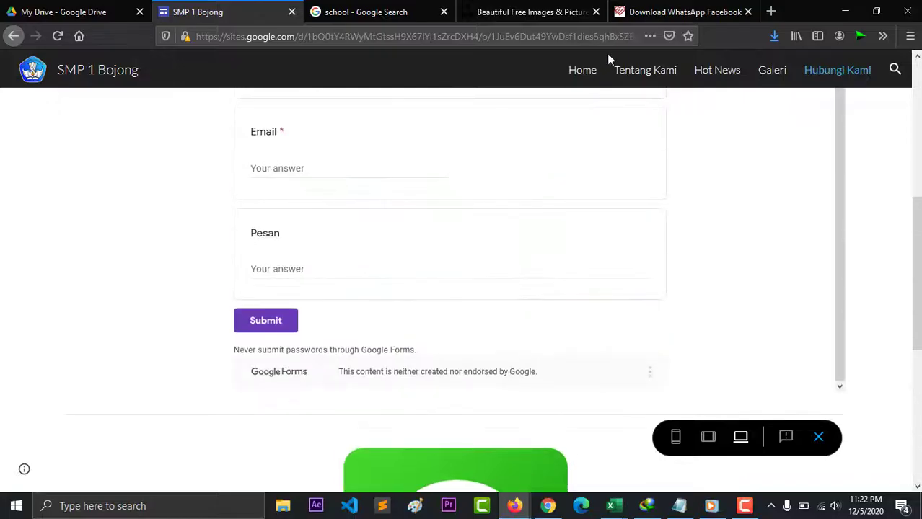
pyautogui.click(593, 74)
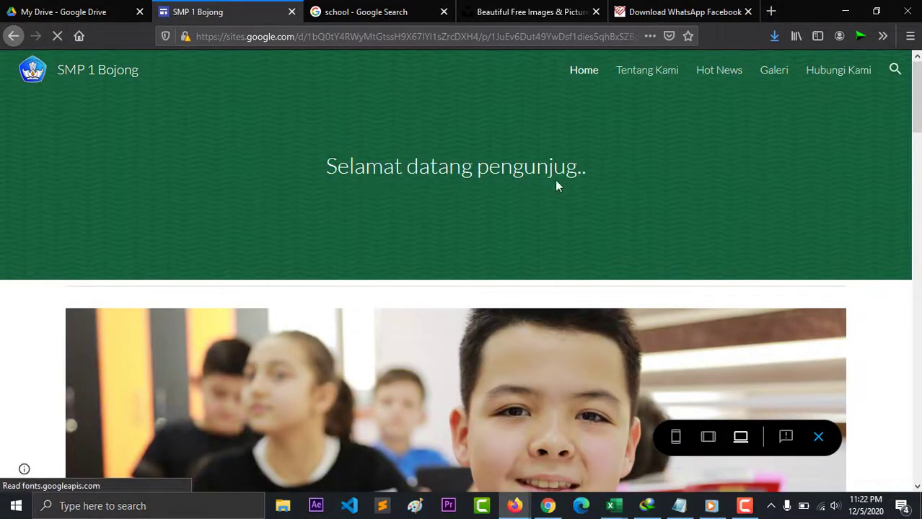
pyautogui.scroll(-4, 560, 181)
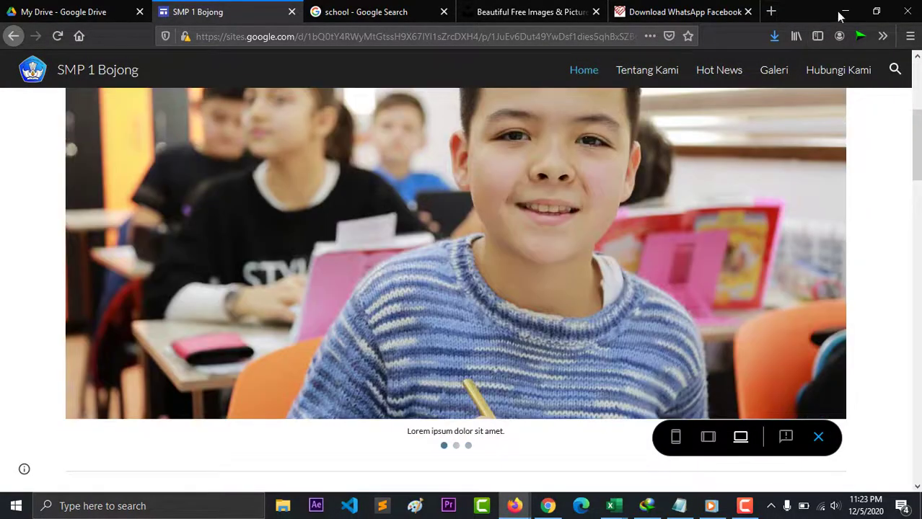
# Open the Asset folder on the desktop and look through the images in its Berita and Galeri subfolders
pyautogui.click(844, 12)
pyautogui.doubleClick(836, 83)
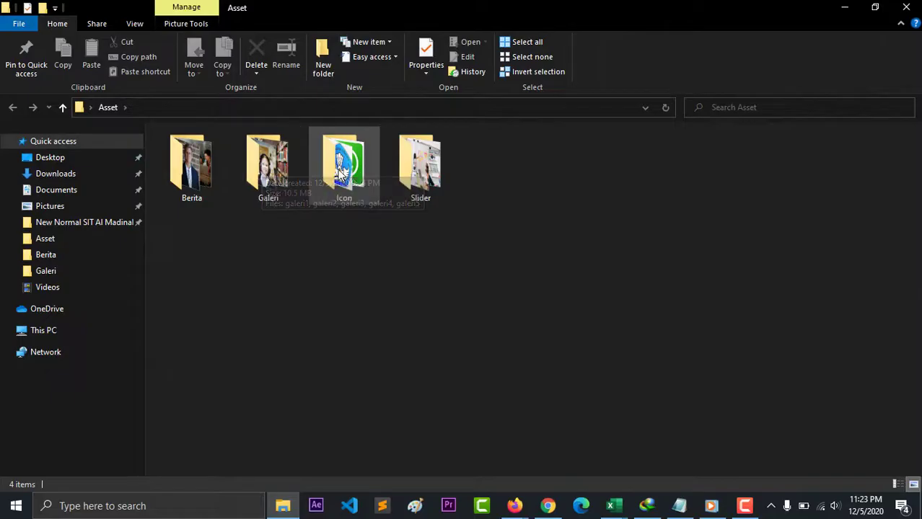
pyautogui.doubleClick(208, 180)
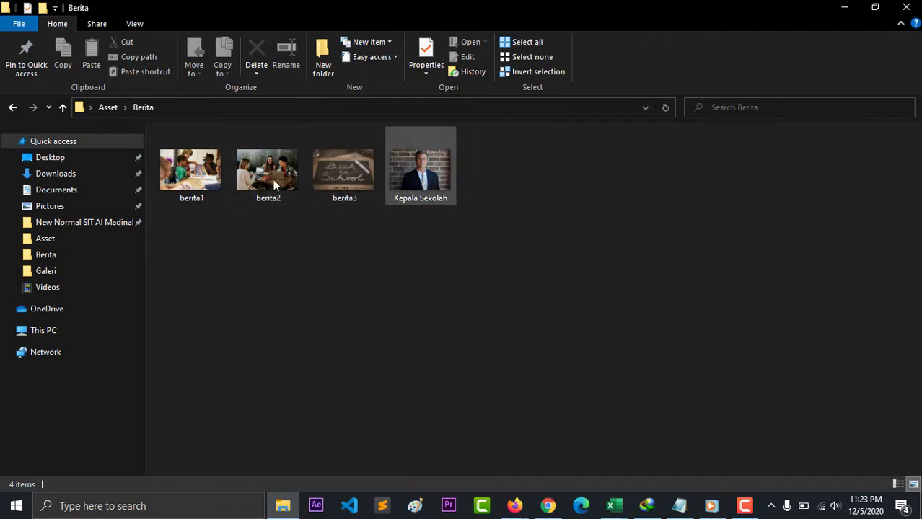
pyautogui.click(13, 107)
pyautogui.doubleClick(267, 170)
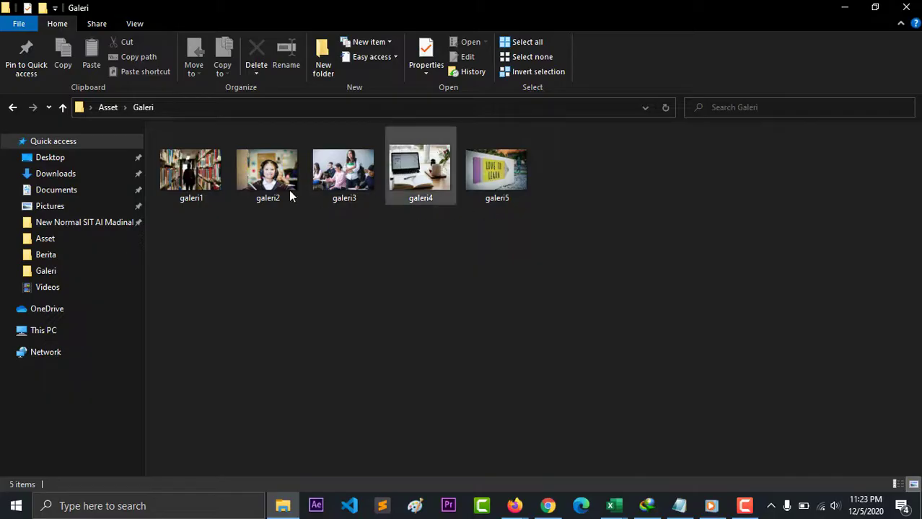
pyautogui.click(12, 108)
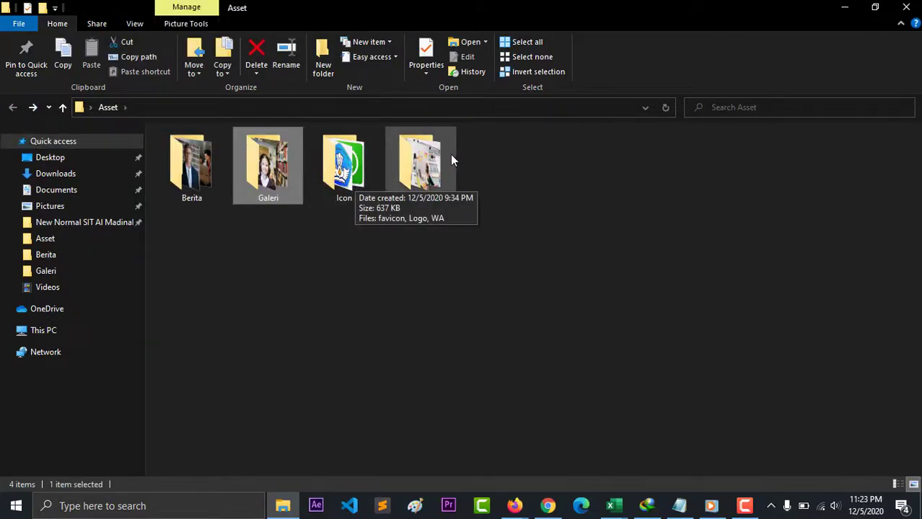
pyautogui.click(841, 11)
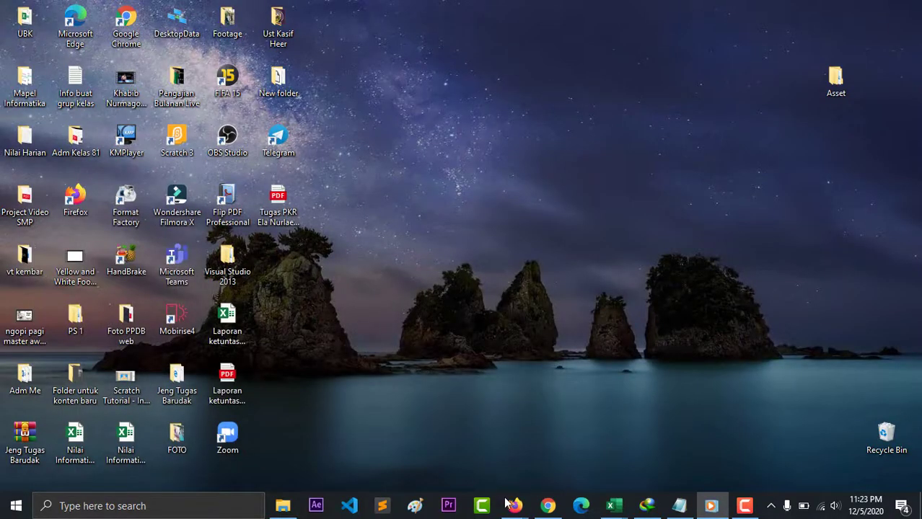
# Switch back to Firefox and browse the Google Images results for school
pyautogui.moveTo(510, 504)
pyautogui.click(592, 446)
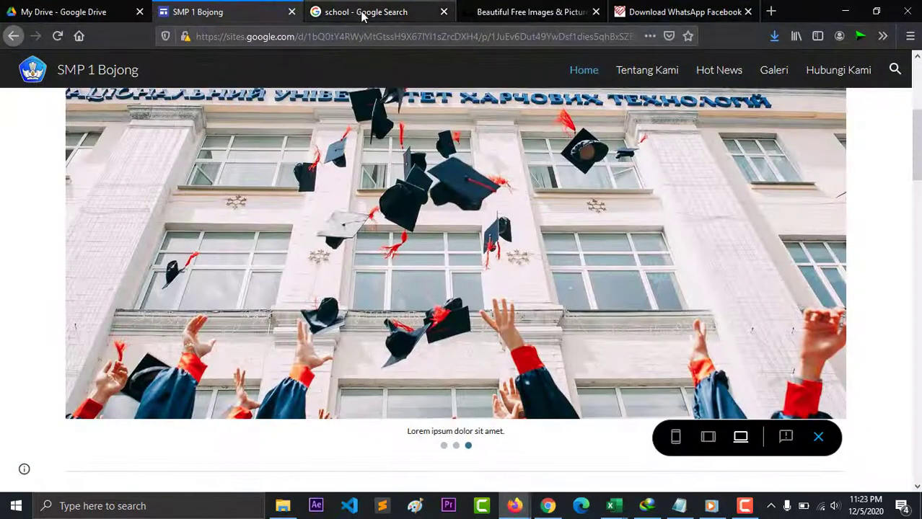
pyautogui.click(368, 13)
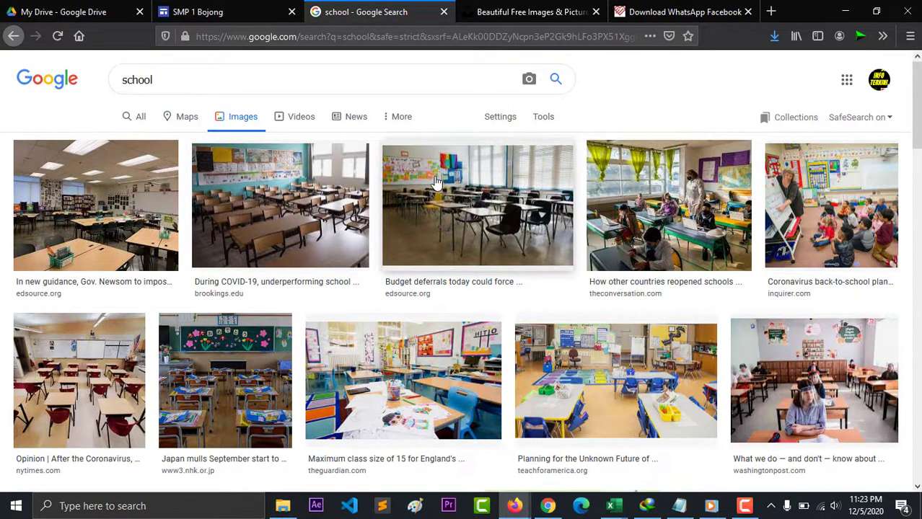
pyautogui.scroll(-3, 429, 231)
pyautogui.scroll(-3, 422, 230)
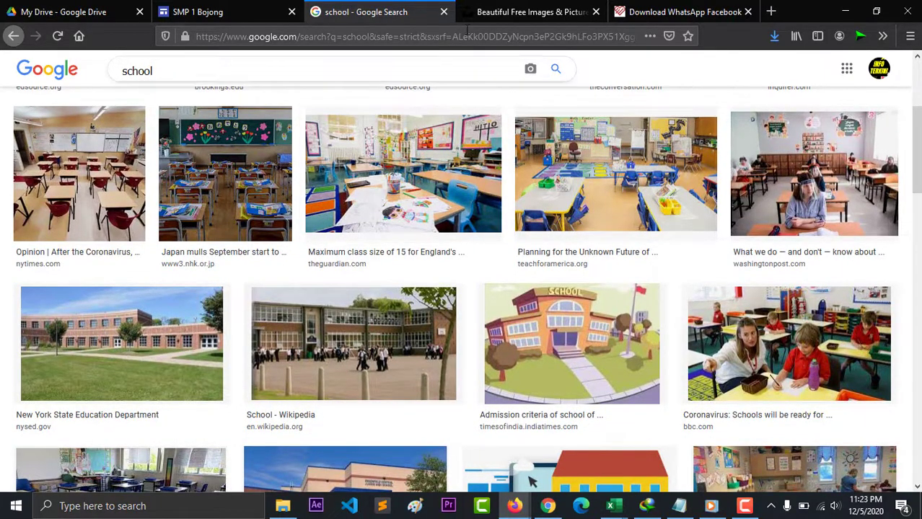
# Search Unsplash for "school" and browse the resulting photos
pyautogui.click(488, 12)
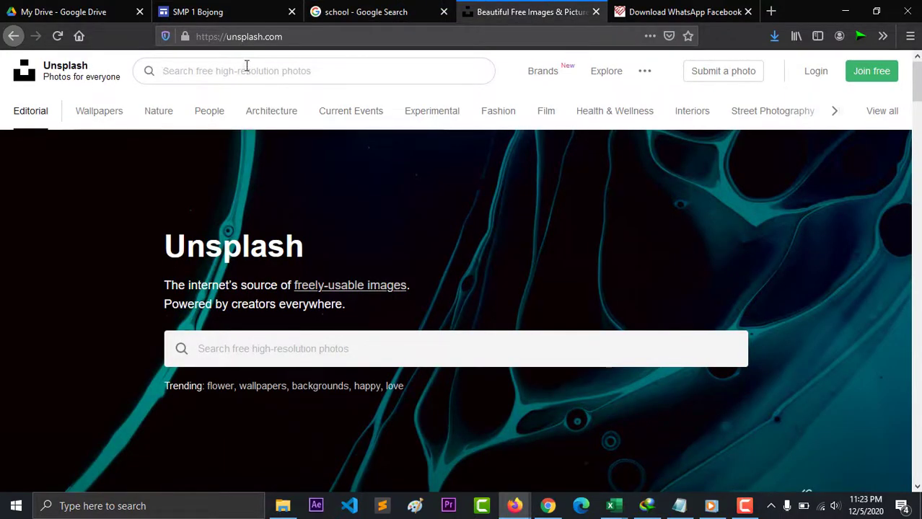
pyautogui.write('school')
pyautogui.press('Return')
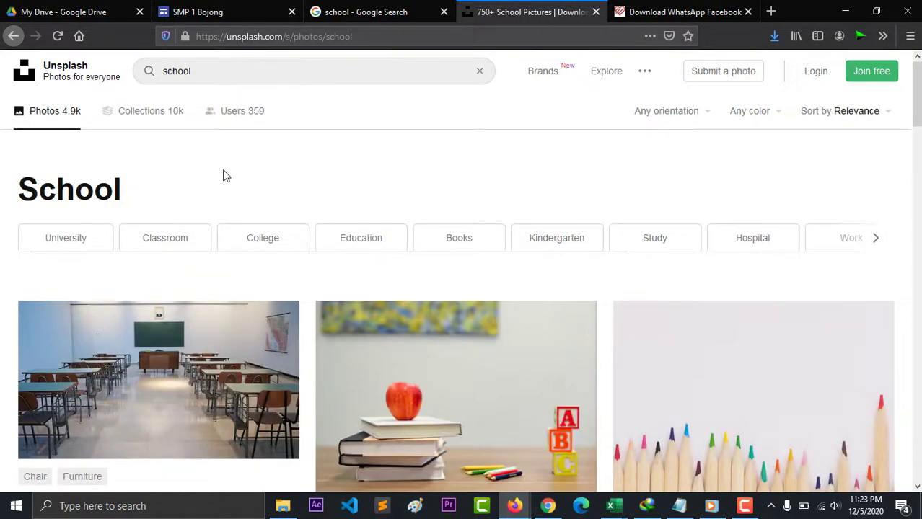
pyautogui.scroll(-2, 238, 202)
pyautogui.scroll(-5, 218, 195)
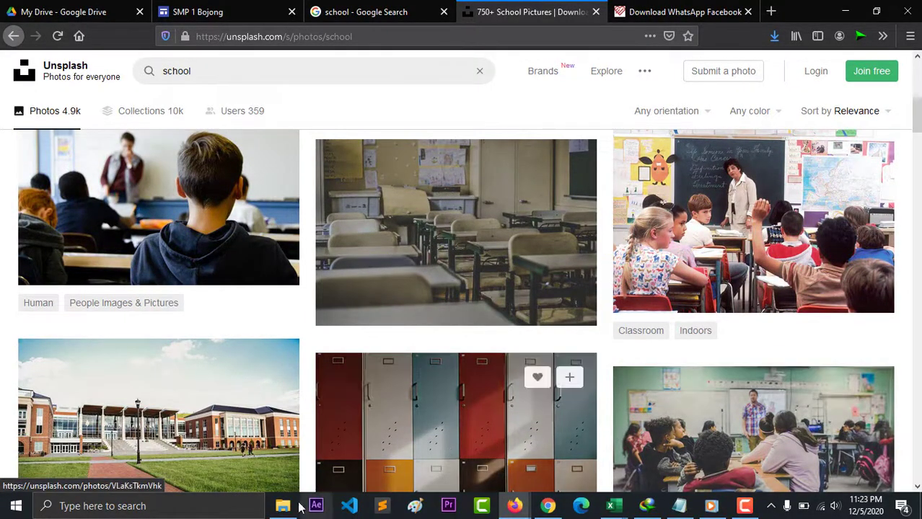
# Check the subfolders of the Asset folder and browse more of the Unsplash school photos
pyautogui.click(283, 506)
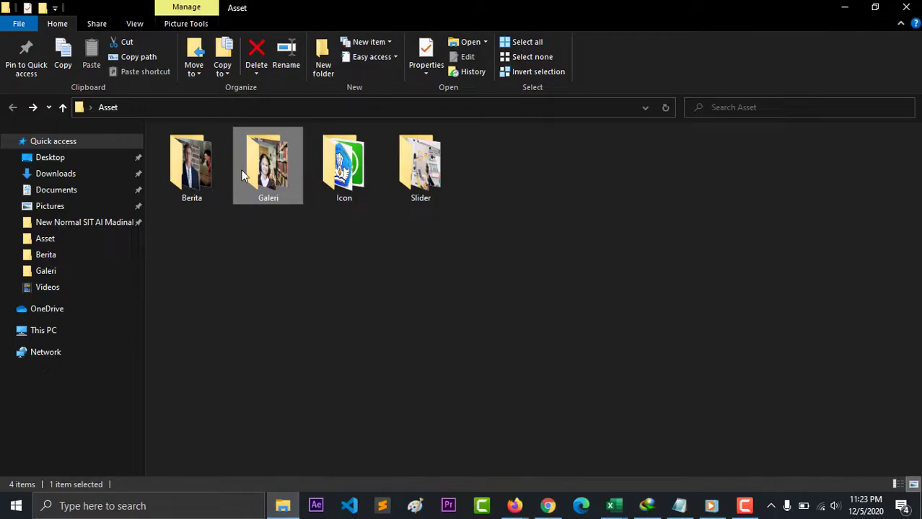
pyautogui.click(844, 9)
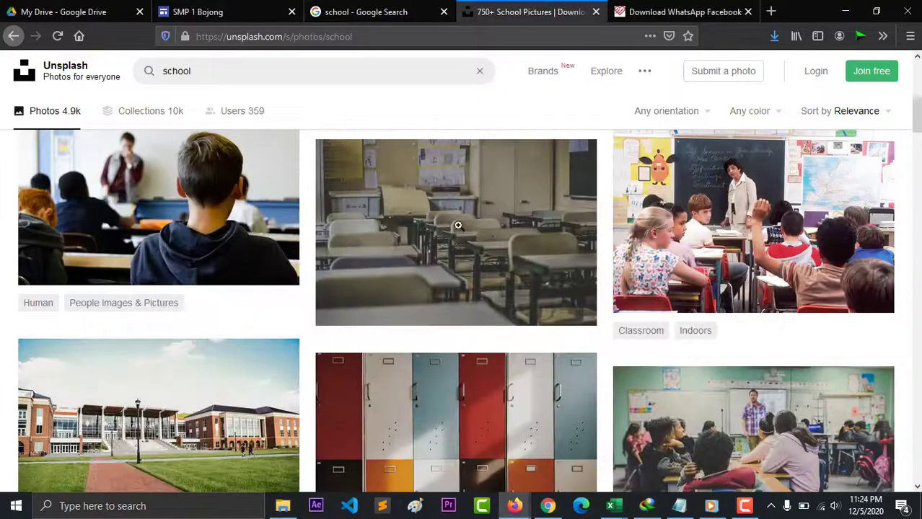
pyautogui.scroll(-2, 433, 241)
pyautogui.scroll(-2, 433, 240)
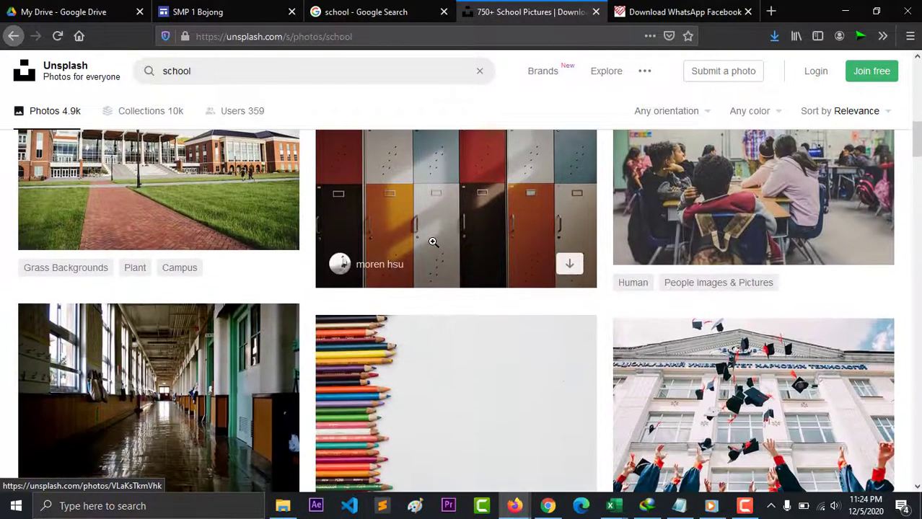
pyautogui.scroll(2, 435, 241)
pyautogui.scroll(3, 435, 241)
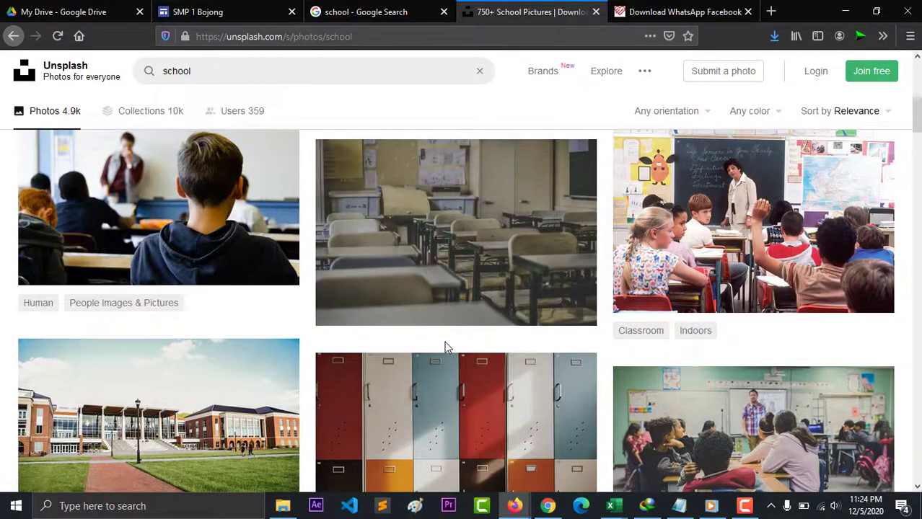
# Examine the images in the Asset folder's Icon subfolder and switch to the FavPNG download page in Firefox
pyautogui.click(283, 506)
pyautogui.doubleClick(334, 173)
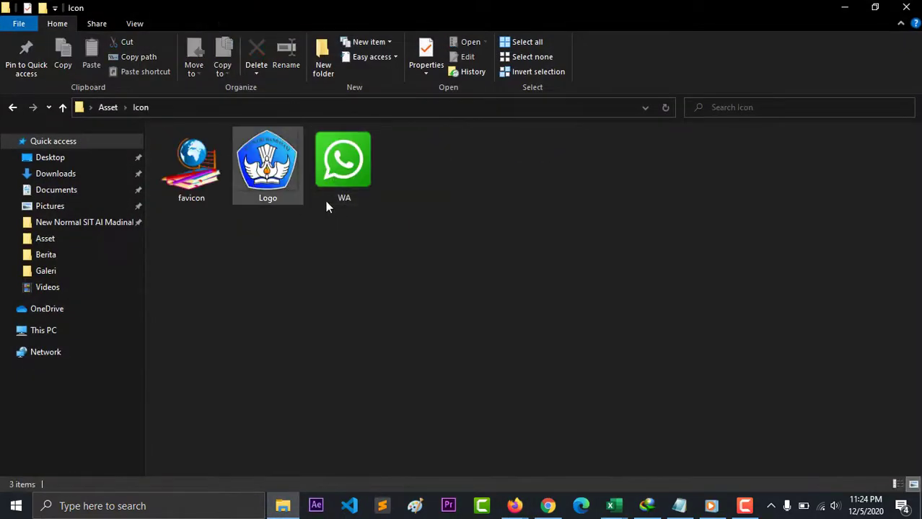
pyautogui.click(844, 7)
pyautogui.click(655, 14)
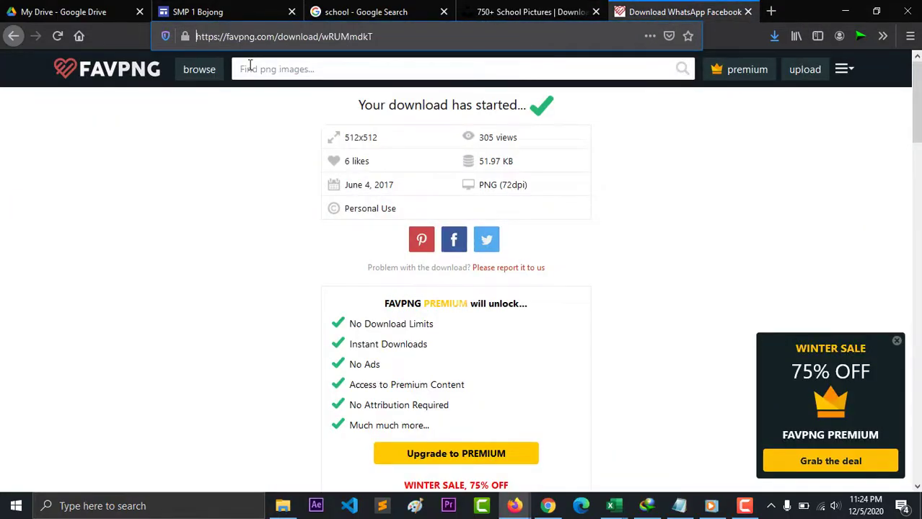
pyautogui.click(210, 191)
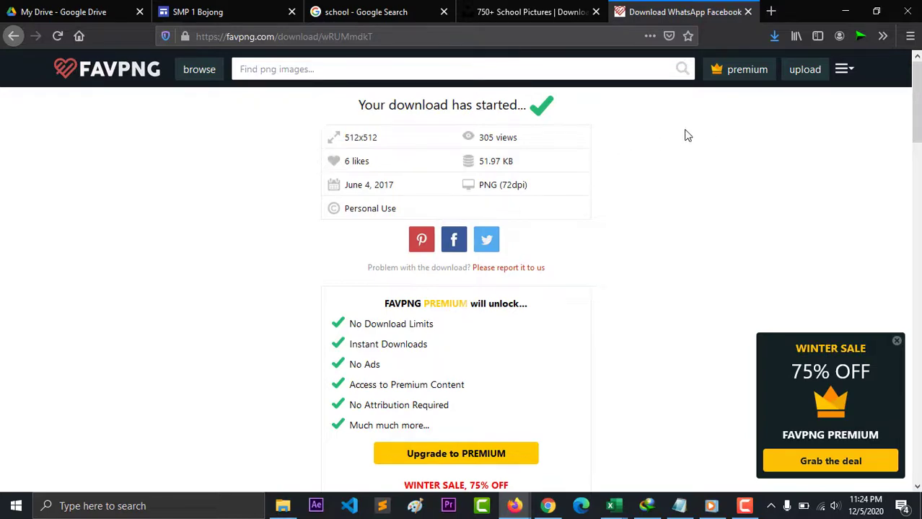
# Return to the Google Images school results and view the upper rows of pictures
pyautogui.click(398, 14)
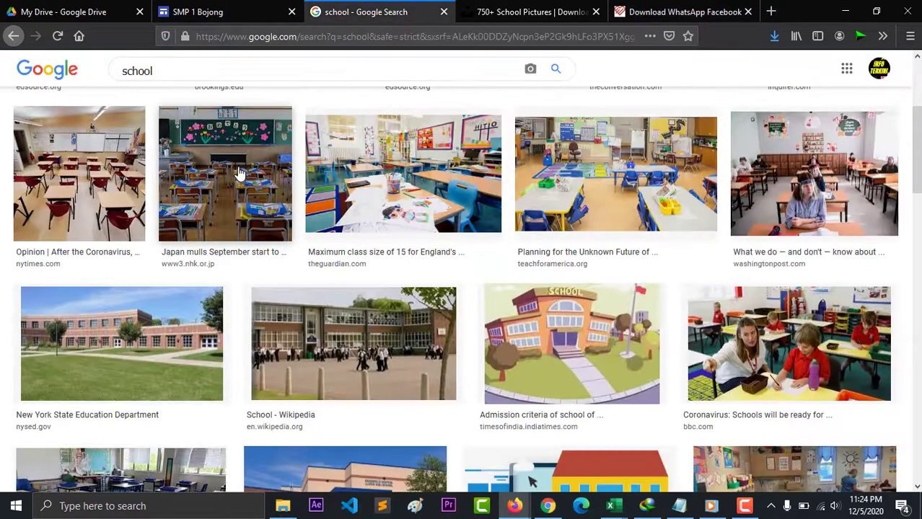
pyautogui.scroll(1, 243, 176)
pyautogui.scroll(2, 250, 164)
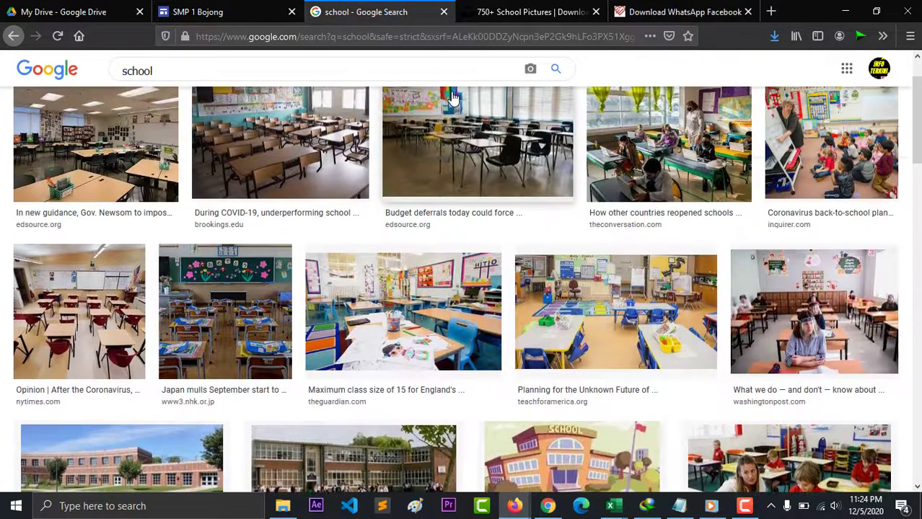
# Search FavPNG for "tut wuri" images
pyautogui.click(655, 13)
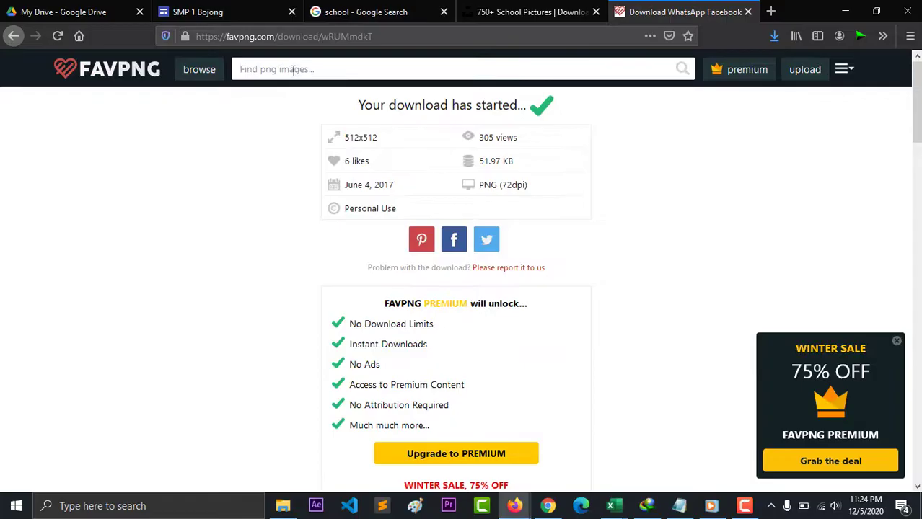
pyautogui.write('tut')
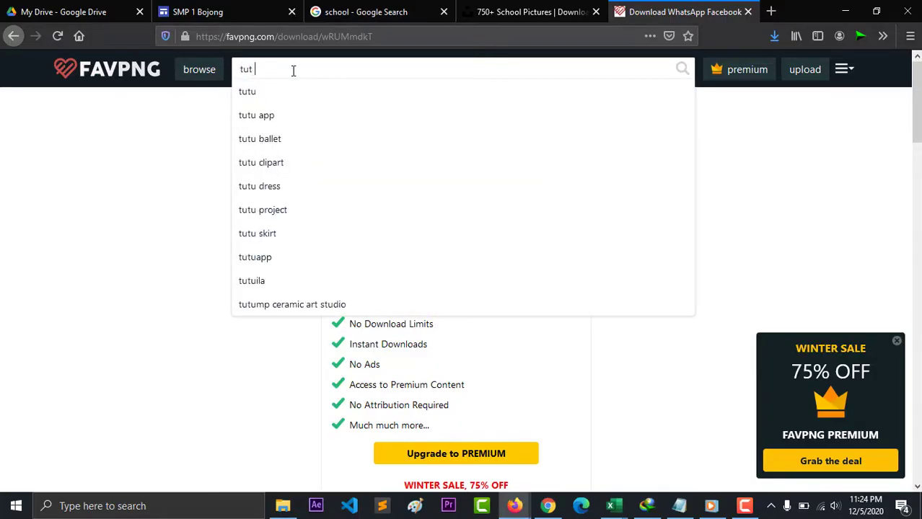
pyautogui.write('uuri')
pyautogui.press('Return')
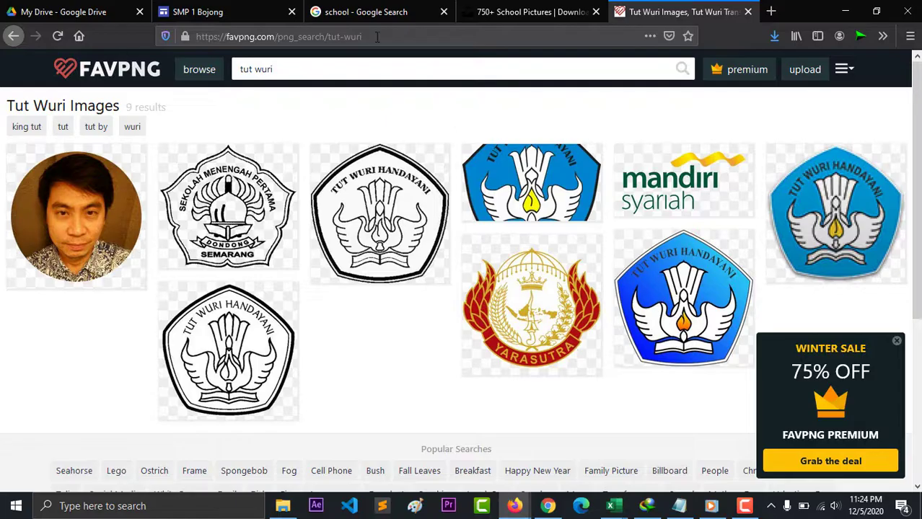
# Check the Asset folder on the desktop again and return to the SMP 1 Bojong site preview in Firefox
pyautogui.click(223, 13)
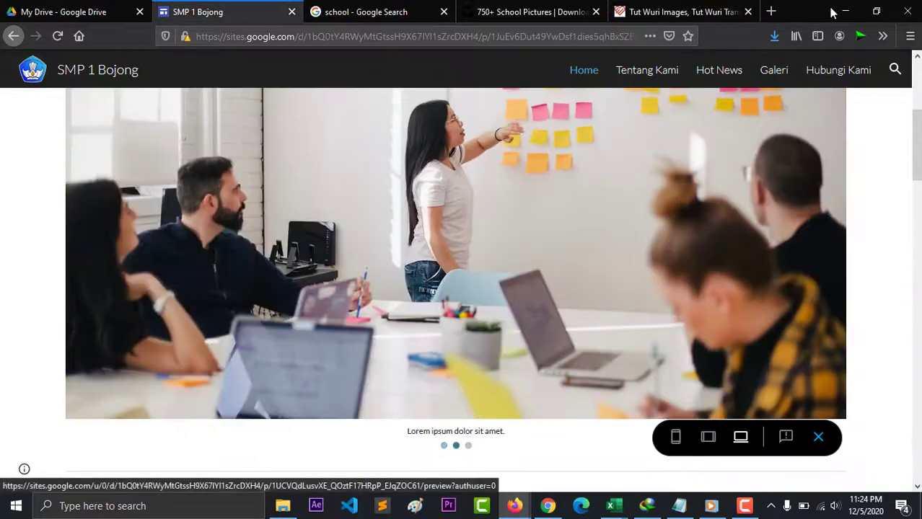
pyautogui.click(842, 12)
pyautogui.doubleClick(836, 79)
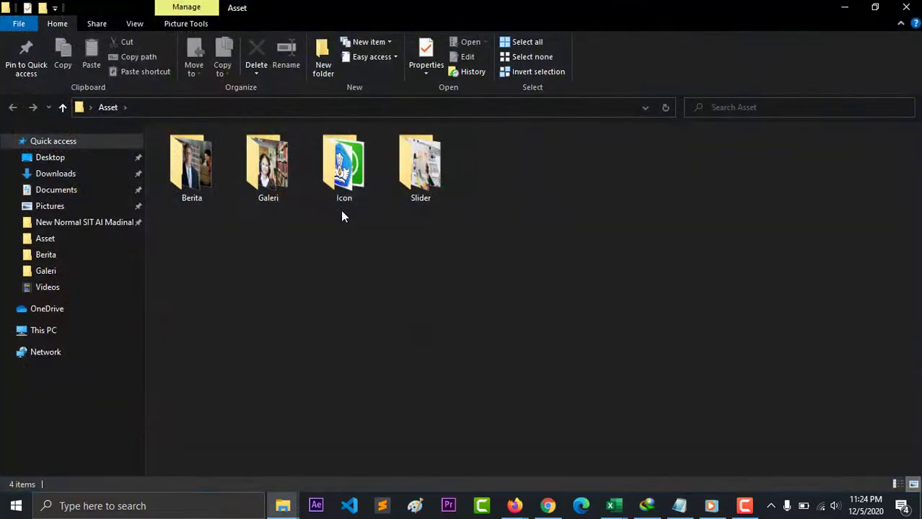
pyautogui.click(371, 189)
pyautogui.click(845, 7)
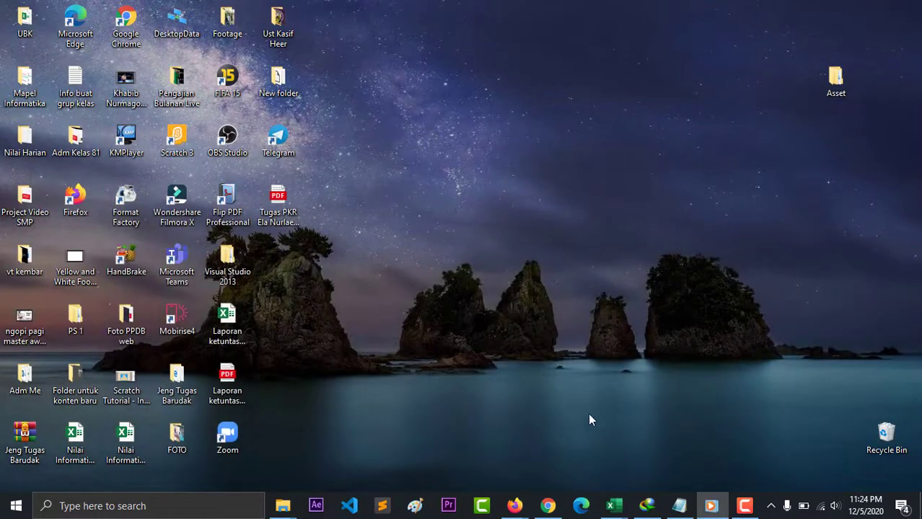
pyautogui.moveTo(514, 506)
pyautogui.click(586, 451)
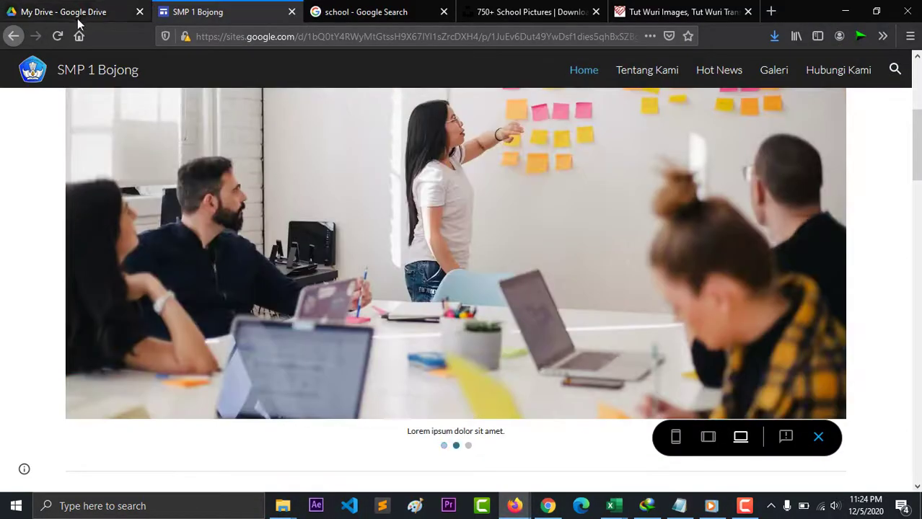
# Create a folder named "Web Sekolah G Site" in My Drive on Google Drive
pyautogui.click(79, 14)
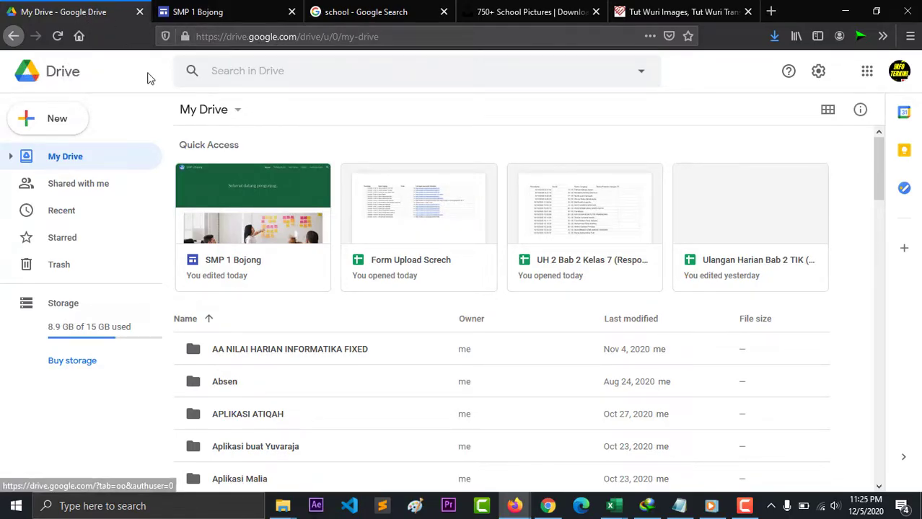
pyautogui.click(70, 122)
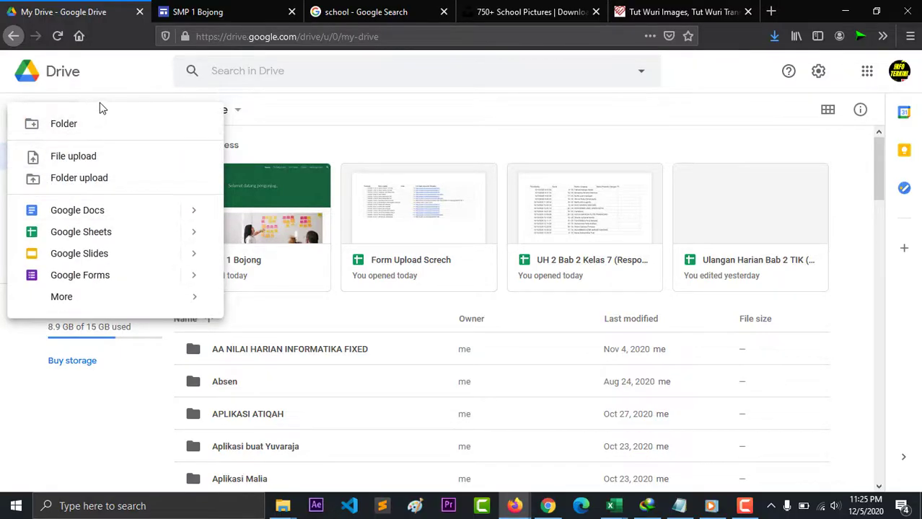
pyautogui.click(70, 124)
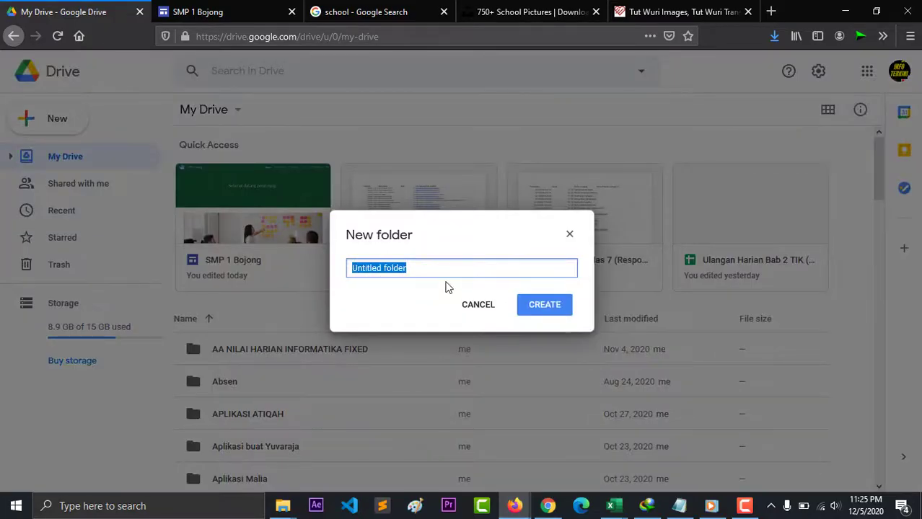
pyautogui.write('Web Sekolah G Site')
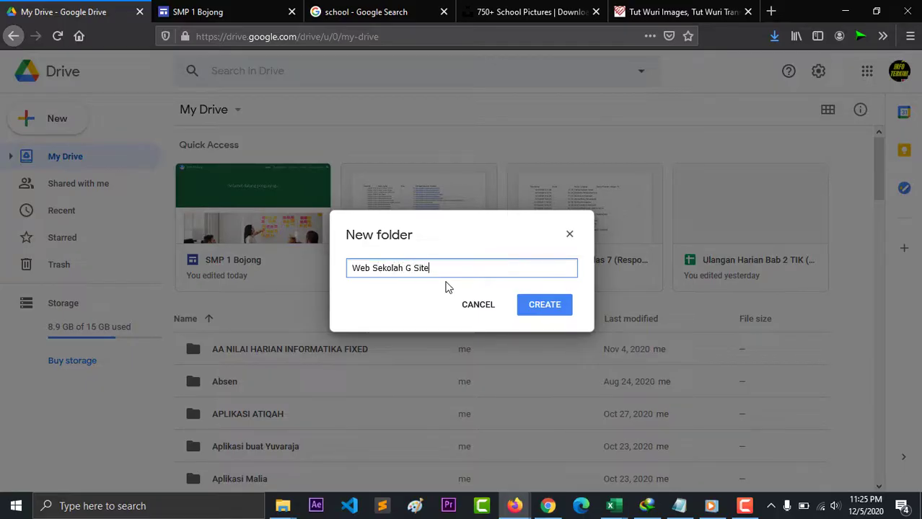
pyautogui.press('Return')
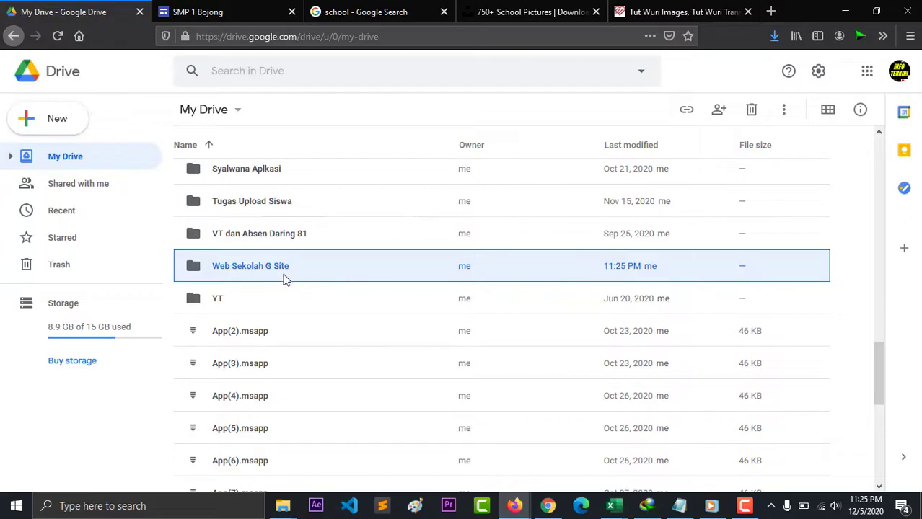
# Create a blank Google Sites website inside the "Web Sekolah G Site" folder
pyautogui.doubleClick(269, 267)
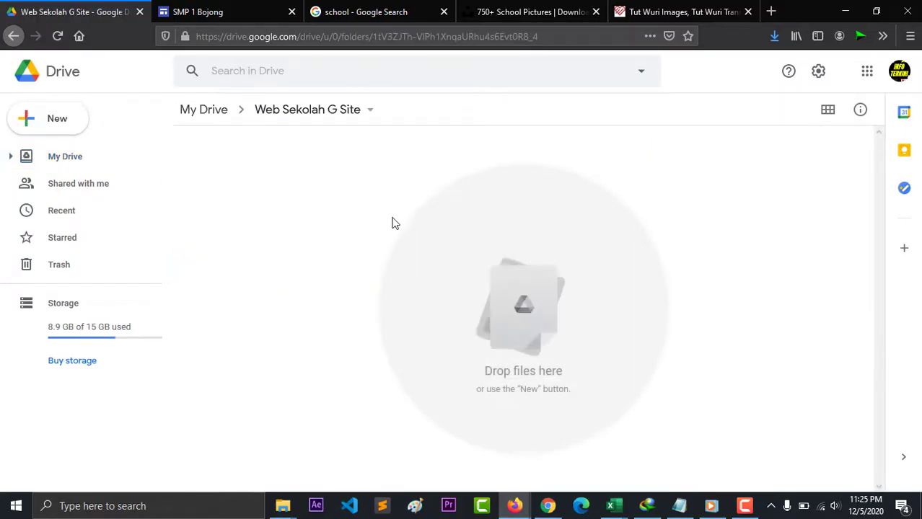
pyautogui.click(68, 126)
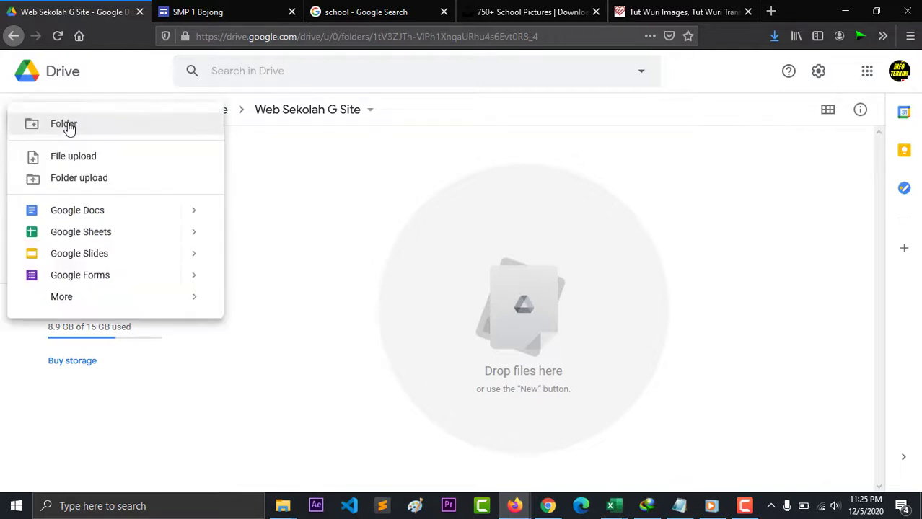
pyautogui.click(309, 215)
pyautogui.click(67, 127)
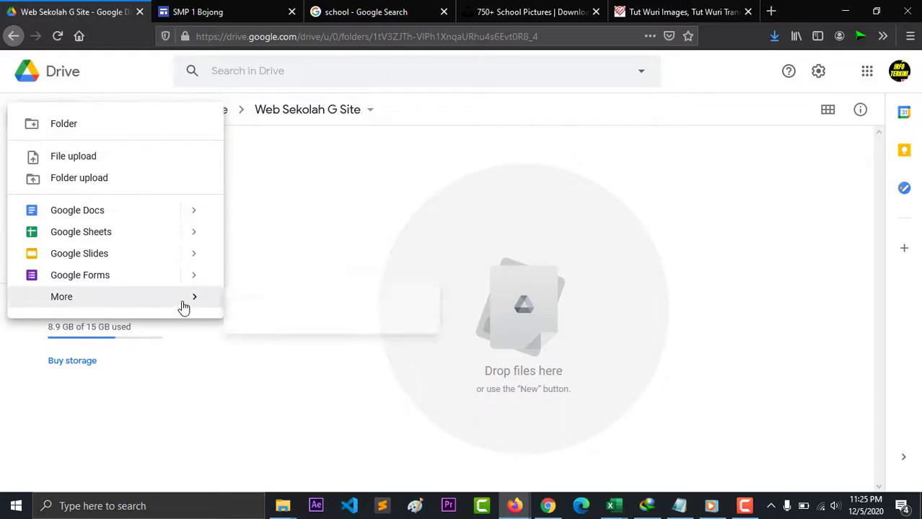
pyautogui.moveTo(195, 308)
pyautogui.click(331, 353)
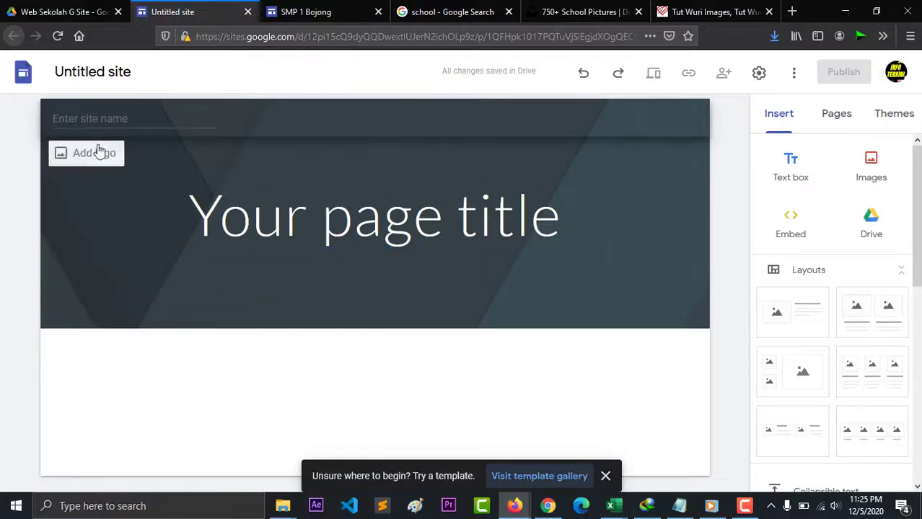
# Compare with the finished SMP 1 Bojong preview and replace the untitled site's page title with "Selamat datang pengunjung"
pyautogui.click(305, 11)
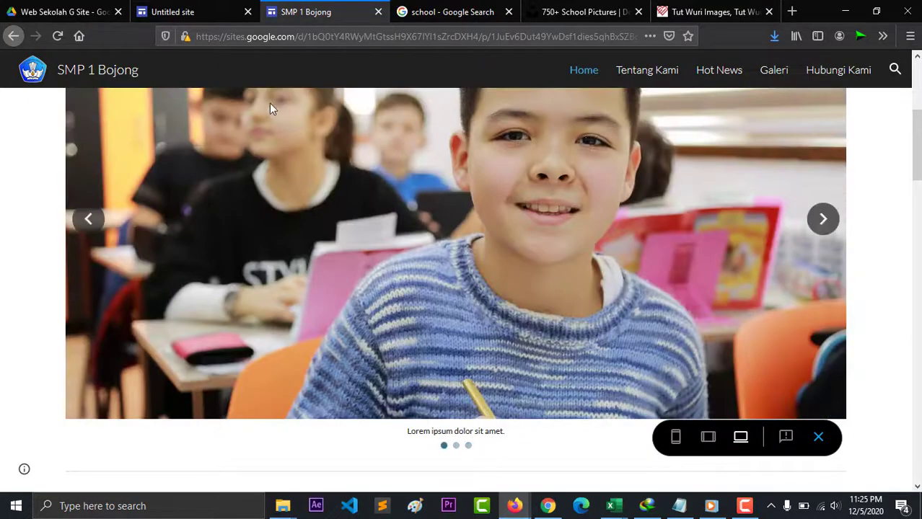
pyautogui.scroll(-5, 323, 181)
pyautogui.scroll(2, 324, 182)
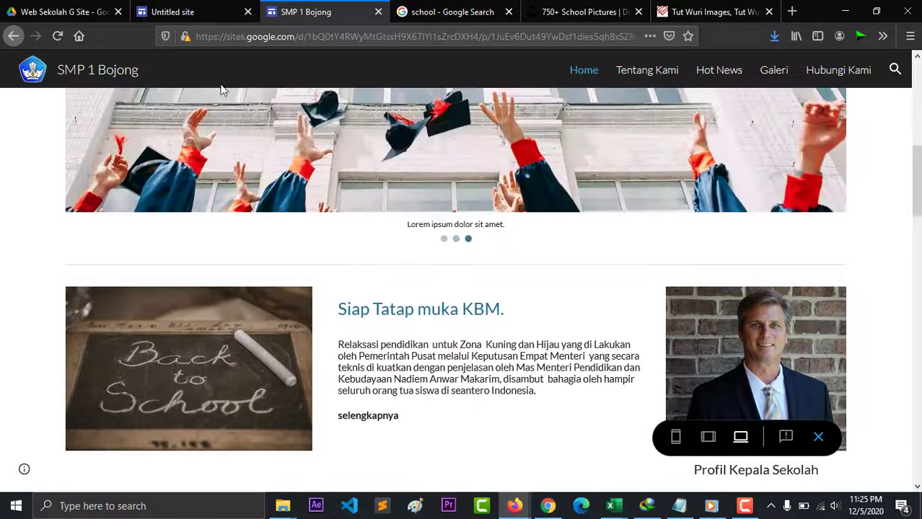
pyautogui.click(175, 8)
pyautogui.click(287, 224)
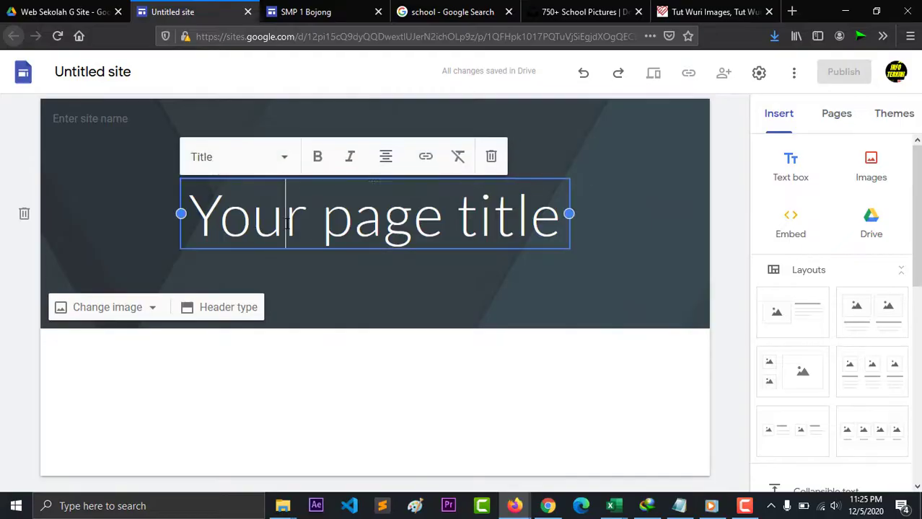
pyautogui.hotkey('ctrl', 'a')
pyautogui.write('Selamat data')
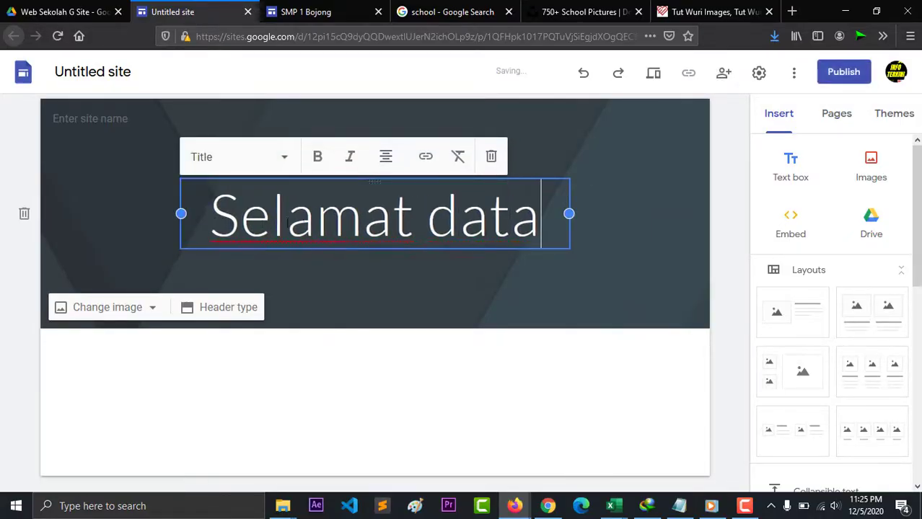
pyautogui.write('ng peng')
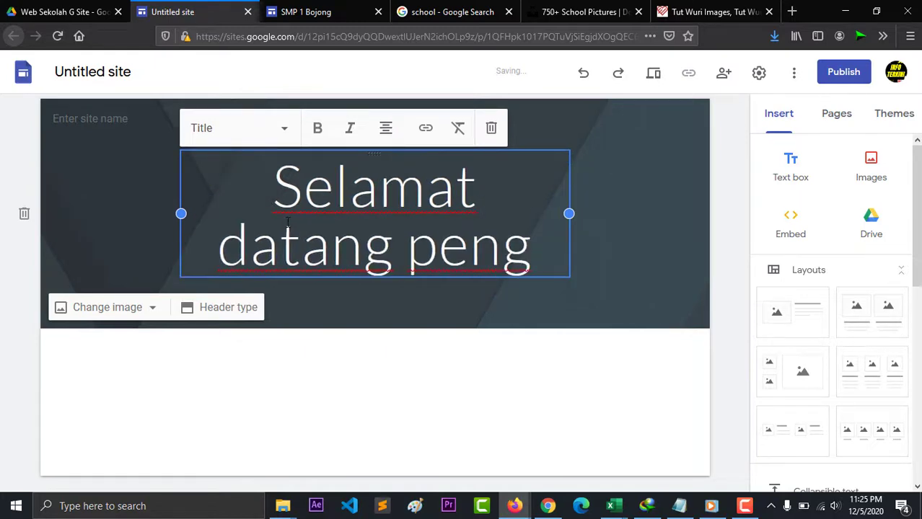
pyautogui.write('unjung')
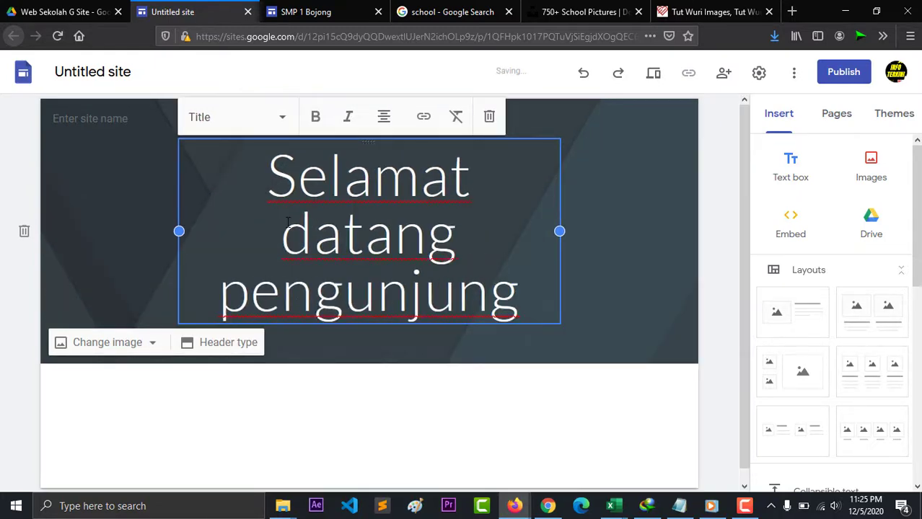
# Check the finished site's header and set the new site's header background to the green patterned gallery image
pyautogui.click(340, 15)
pyautogui.scroll(3, 323, 150)
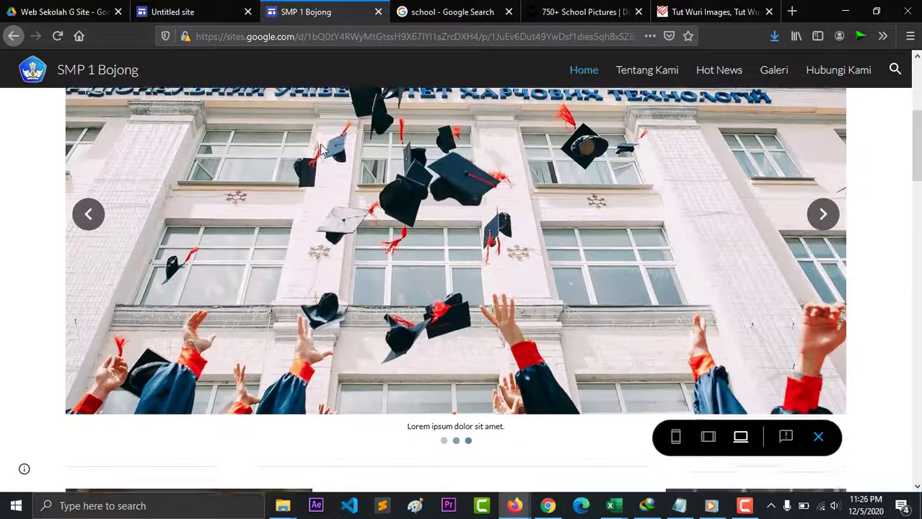
pyautogui.scroll(5, 322, 147)
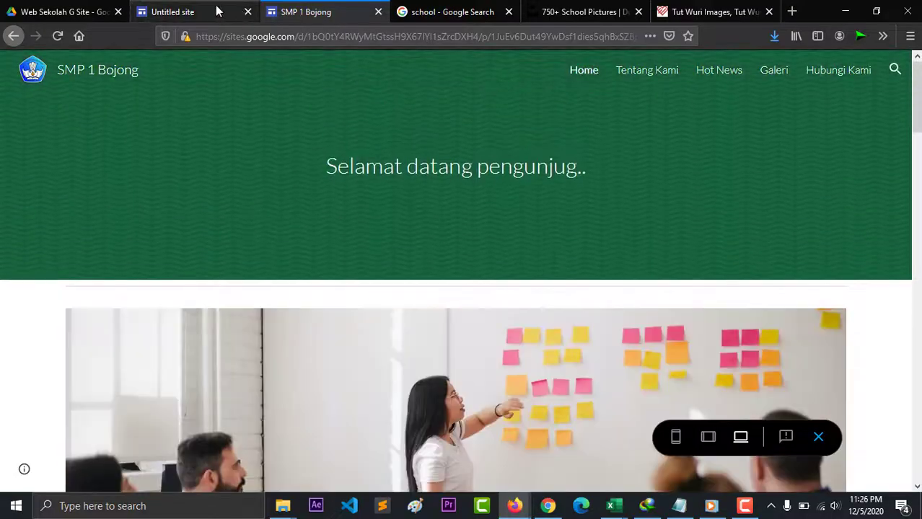
pyautogui.click(218, 11)
pyautogui.click(151, 342)
pyautogui.click(130, 417)
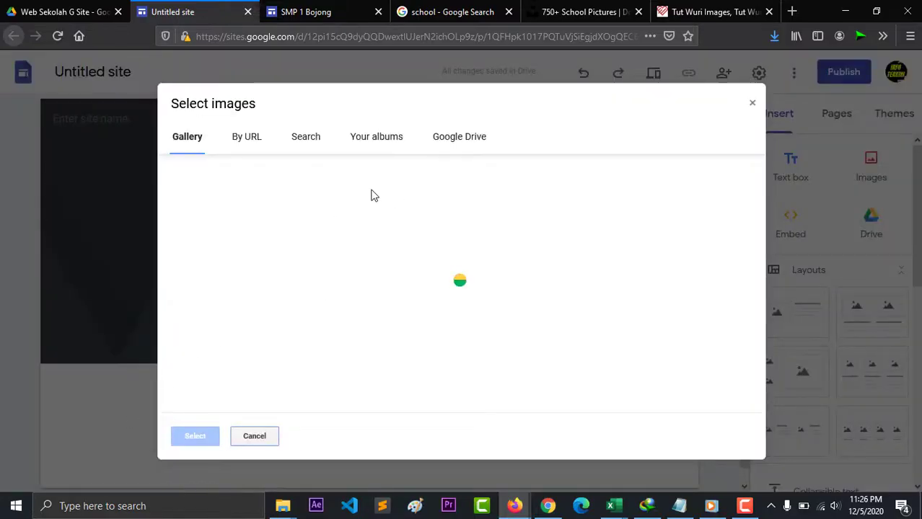
pyautogui.scroll(-10, 567, 305)
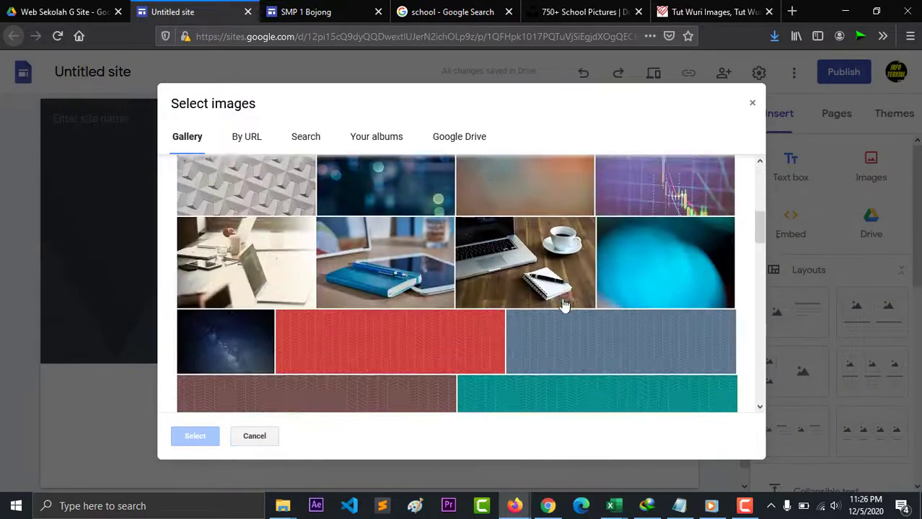
pyautogui.click(568, 279)
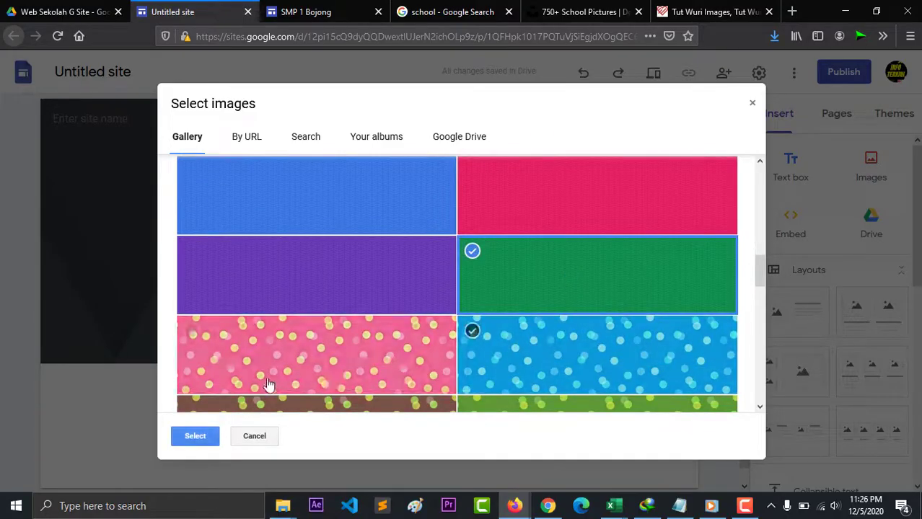
pyautogui.click(196, 437)
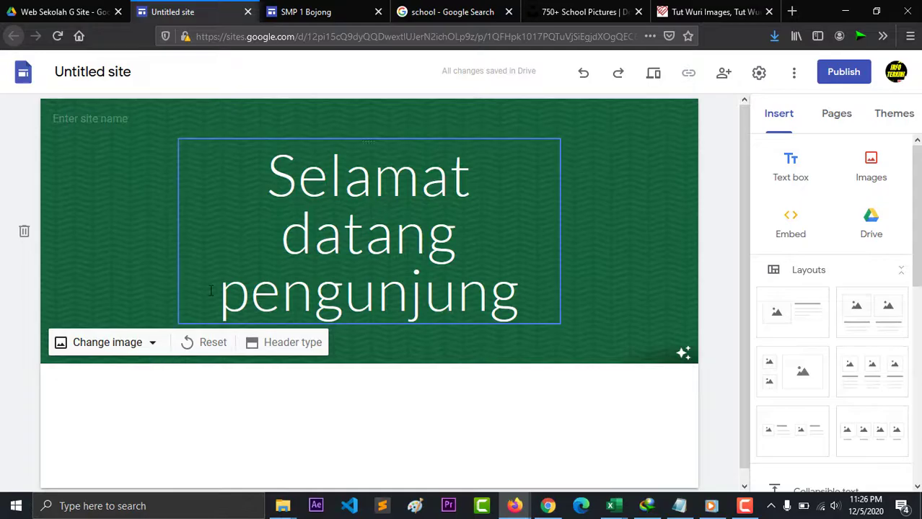
# Try the Large banner header type and switch the header back to Banner
pyautogui.click(292, 343)
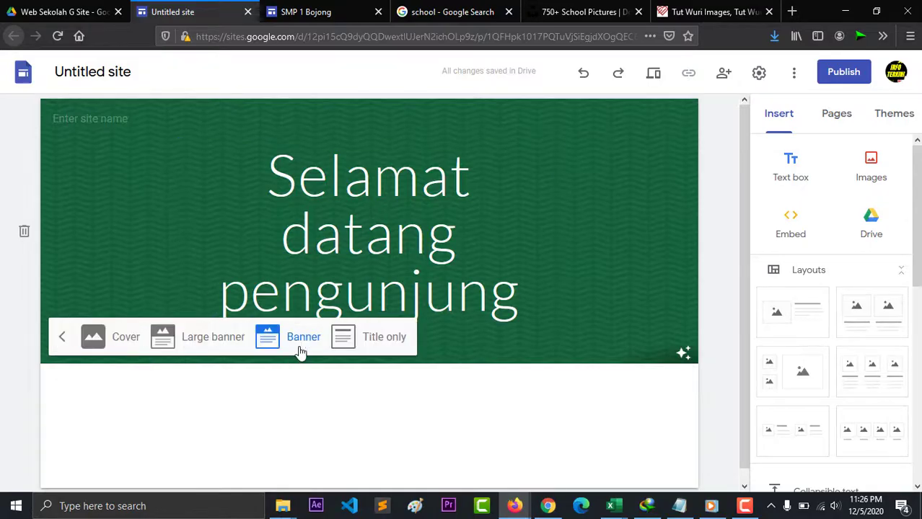
pyautogui.click(221, 339)
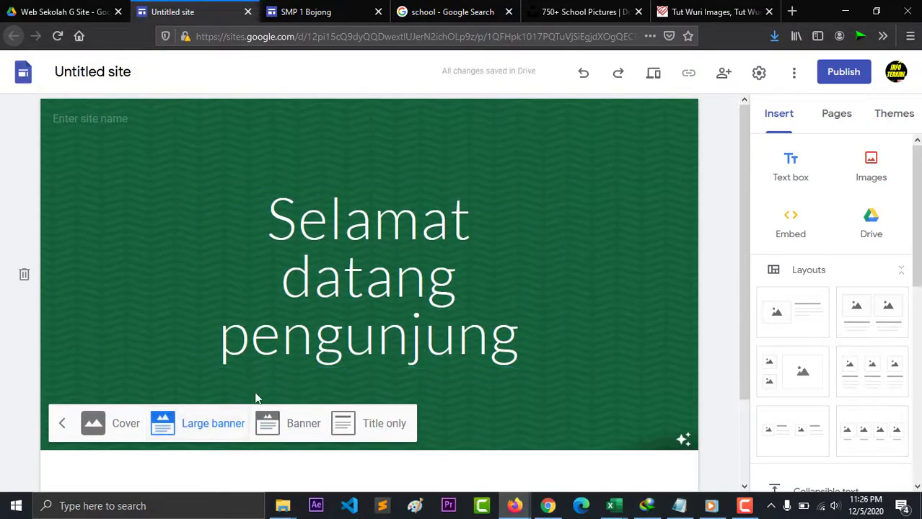
pyautogui.click(300, 426)
# Apply the Heading text style to the "Selamat datang pengunjung" page title
pyautogui.click(513, 310)
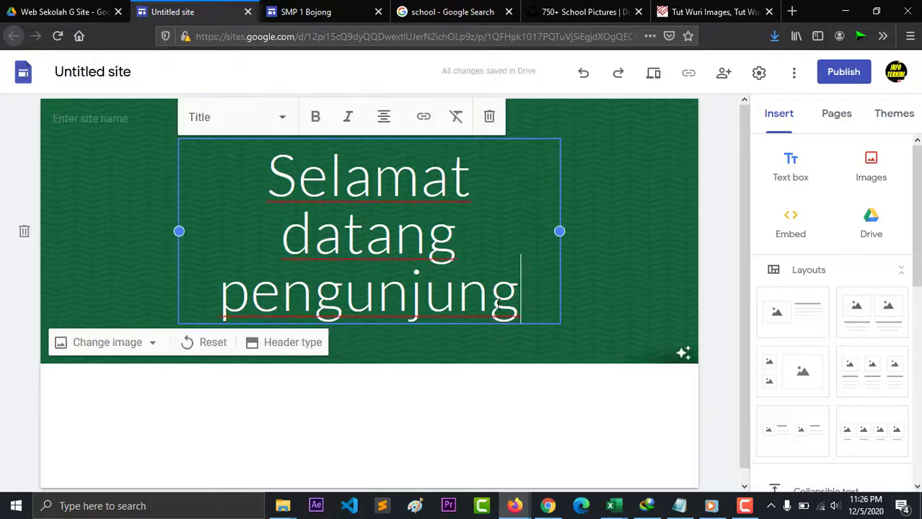
pyautogui.click(276, 117)
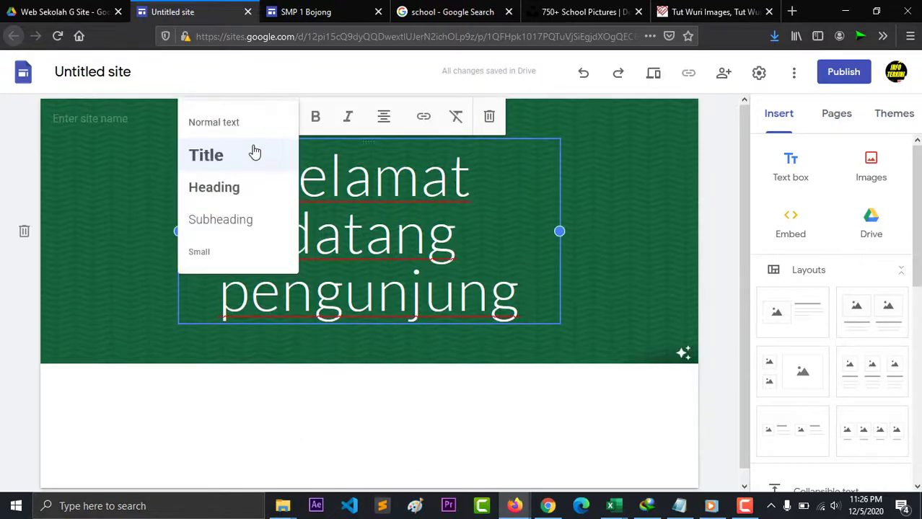
pyautogui.click(258, 192)
pyautogui.click(437, 269)
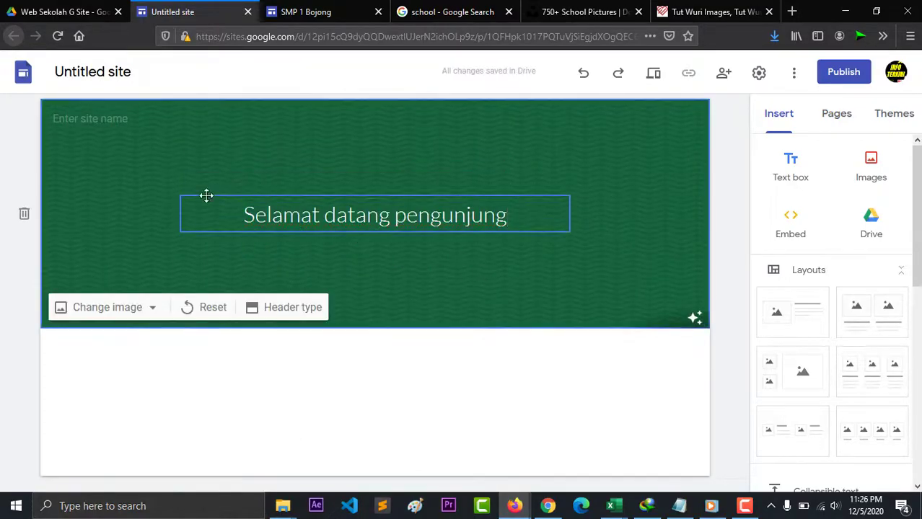
# Rename the untitled site to "SMP 1 Bojong" and use the same name in its header
pyautogui.click(133, 76)
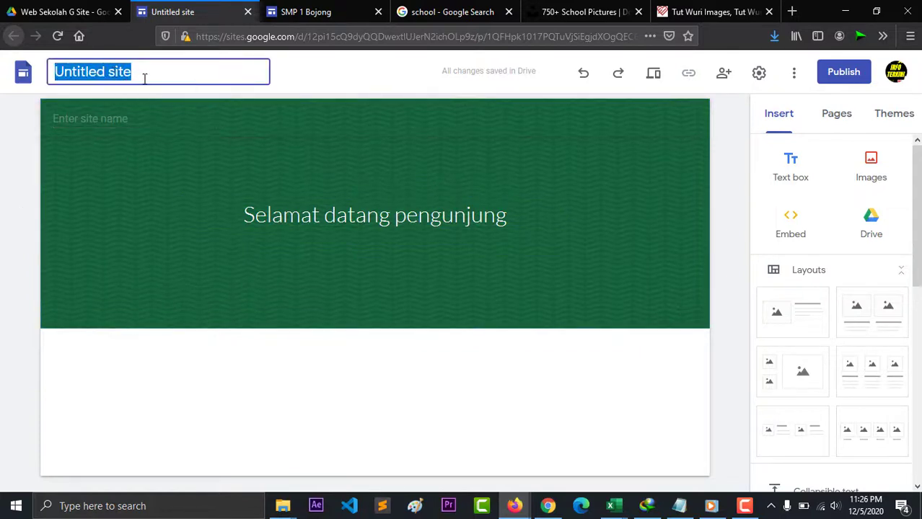
pyautogui.write('SMP 1 Bojong')
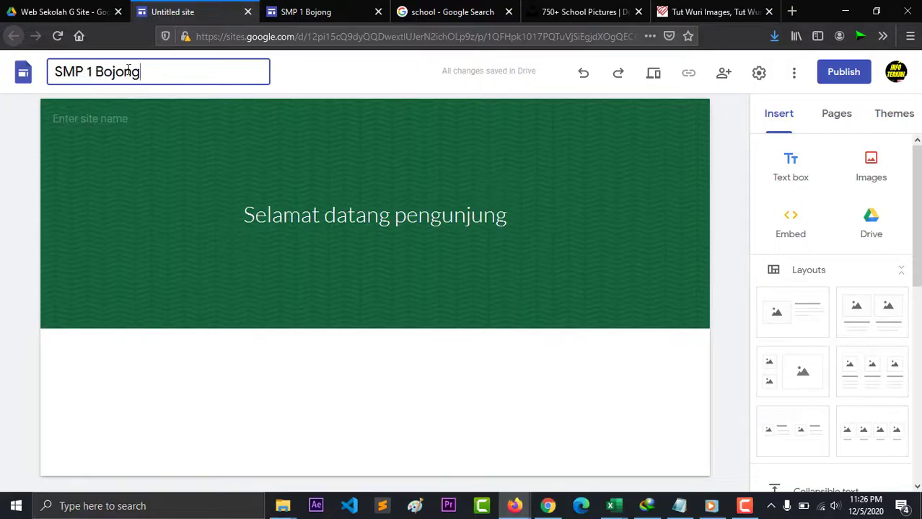
pyautogui.press('Return')
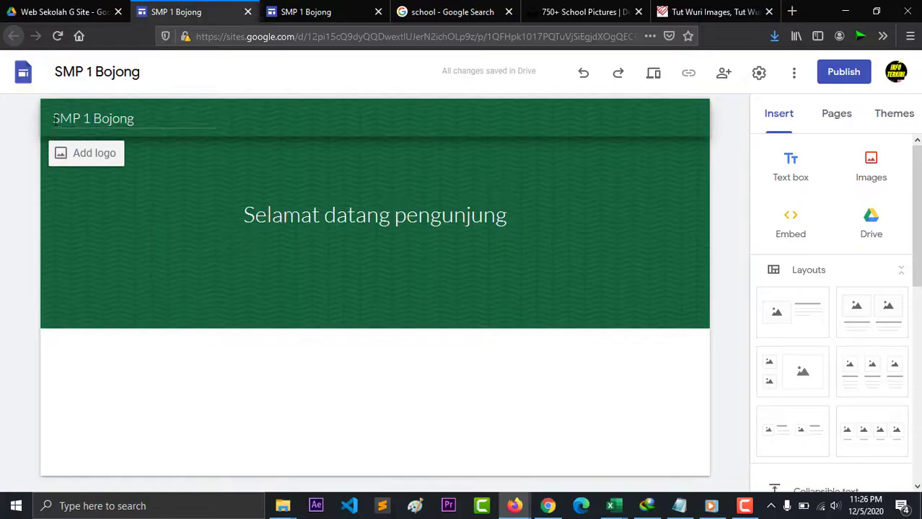
pyautogui.click(80, 158)
pyautogui.click(466, 269)
pyautogui.press('Escape')
pyautogui.press('Escape')
# Upload the Logo image from the Asset folder's Icon subfolder as the site's header logo
pyautogui.click(85, 154)
pyautogui.click(438, 273)
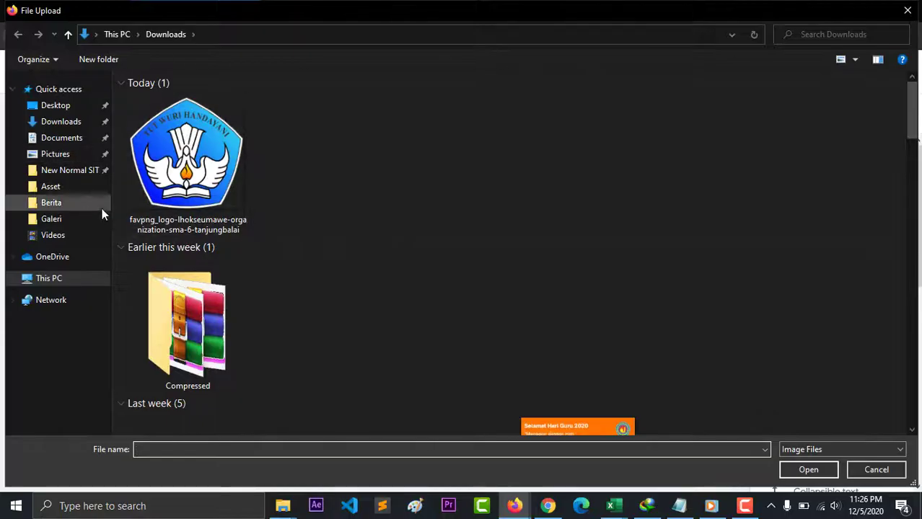
pyautogui.click(66, 185)
pyautogui.doubleClick(320, 128)
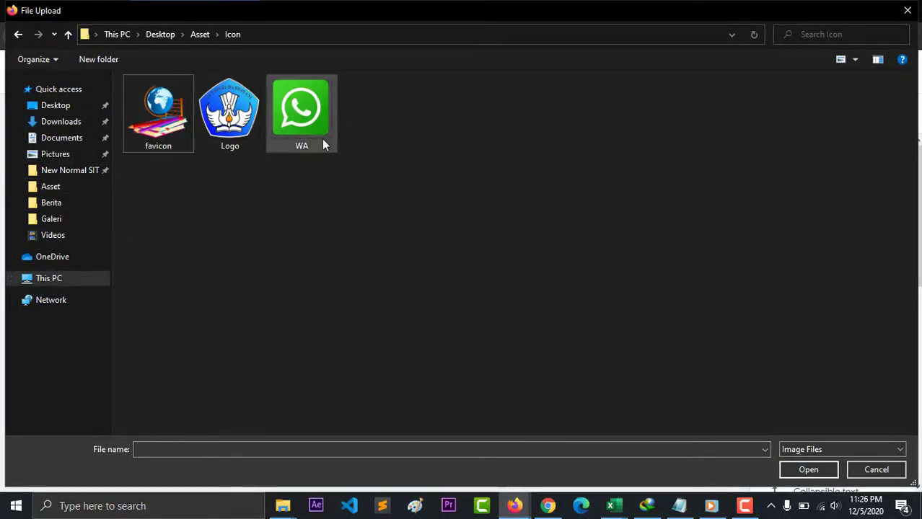
pyautogui.doubleClick(229, 115)
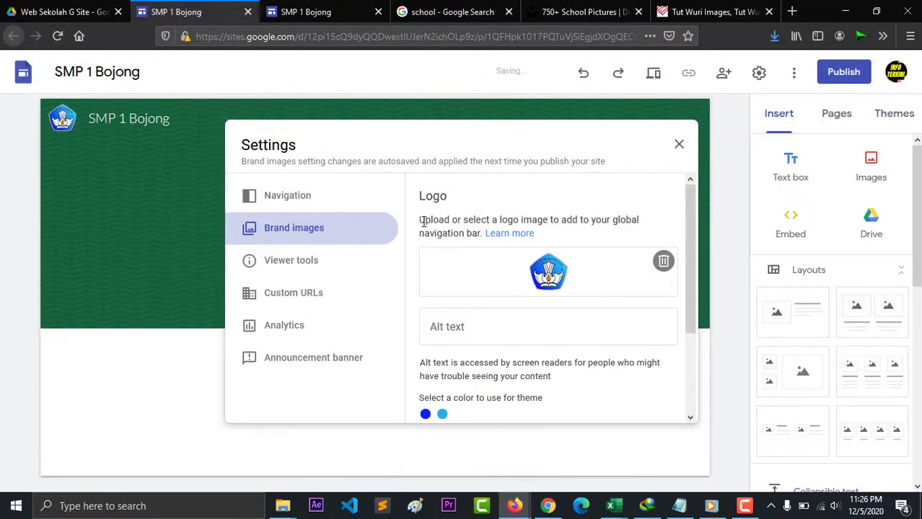
# Check how favicons appear on browser tabs, using the Drive tab and youtube.com loaded in the Google Search tab as examples
pyautogui.scroll(-3, 505, 318)
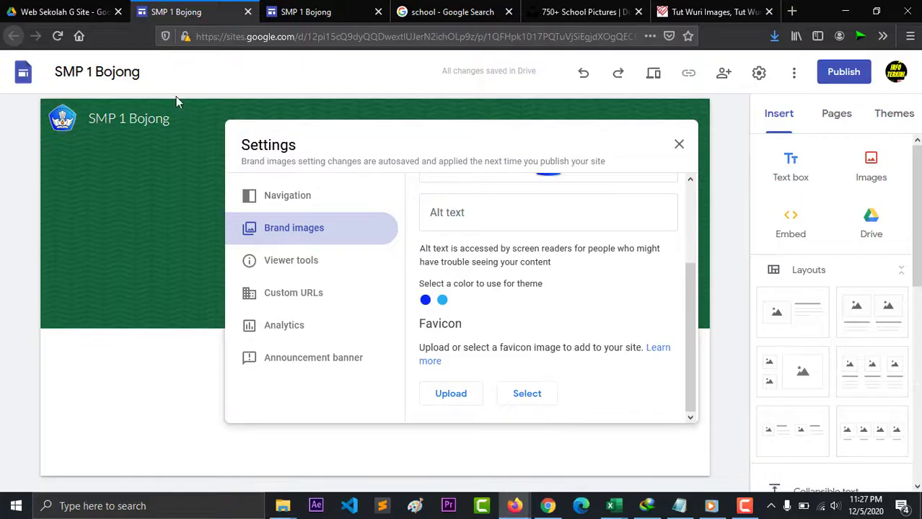
pyautogui.click(62, 11)
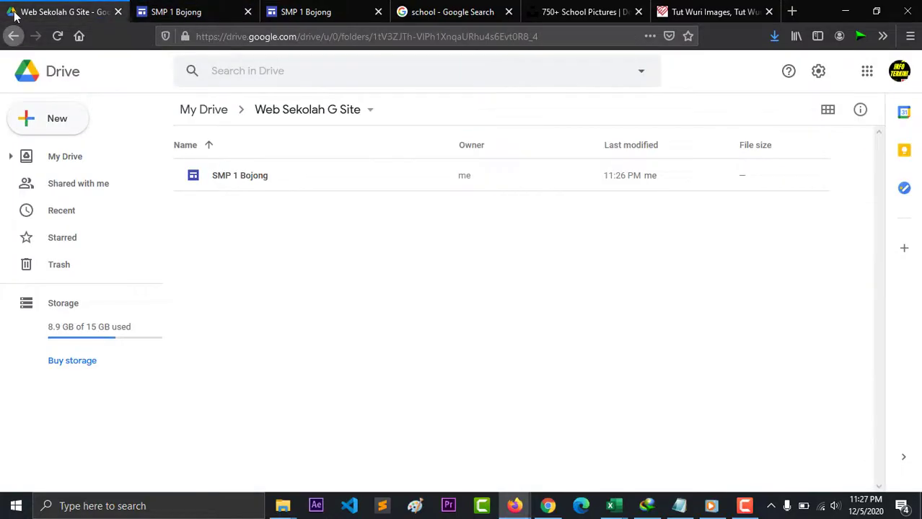
pyautogui.click(456, 13)
pyautogui.click(454, 36)
pyautogui.write('y')
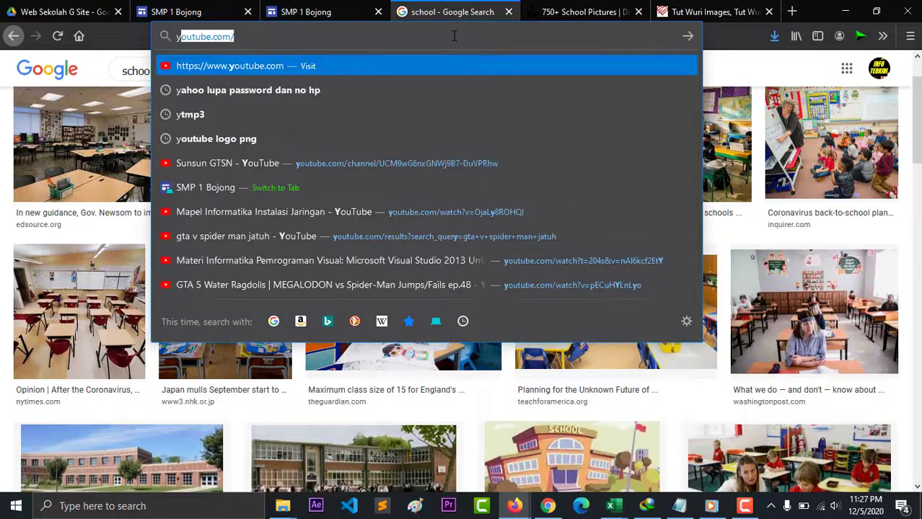
pyautogui.press('Return')
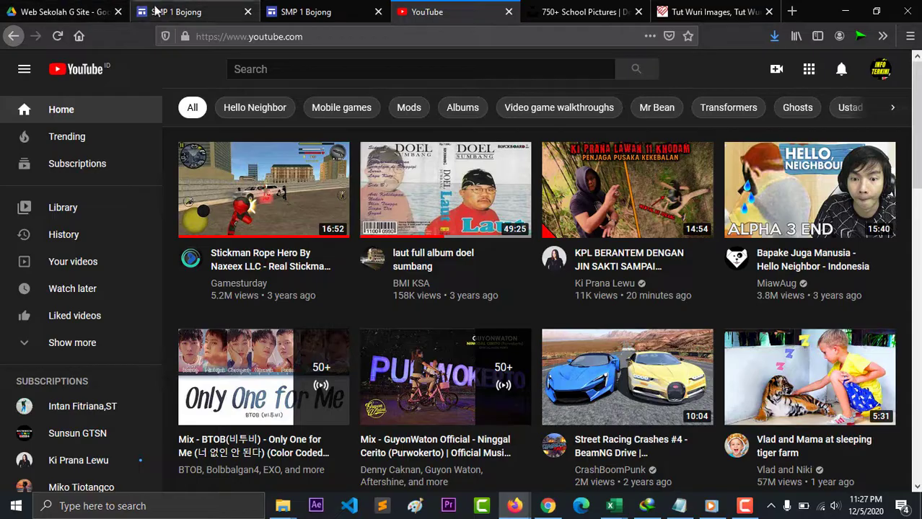
# Upload the favicon image from the Icon folder as the new site's favicon and close the site settings
pyautogui.click(176, 13)
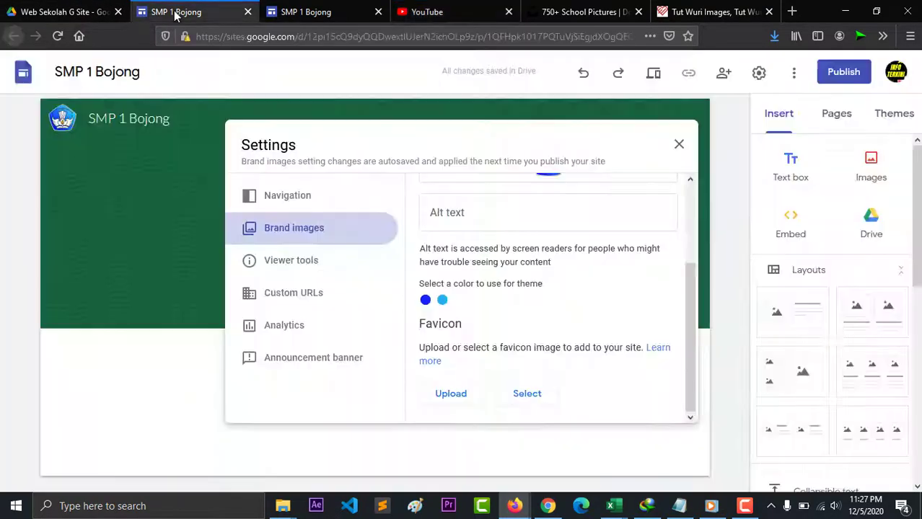
pyautogui.click(464, 388)
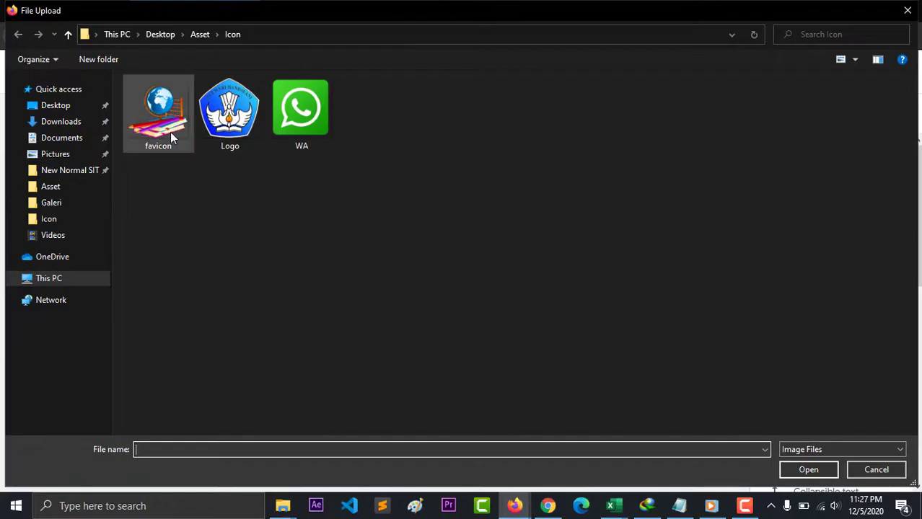
pyautogui.doubleClick(170, 134)
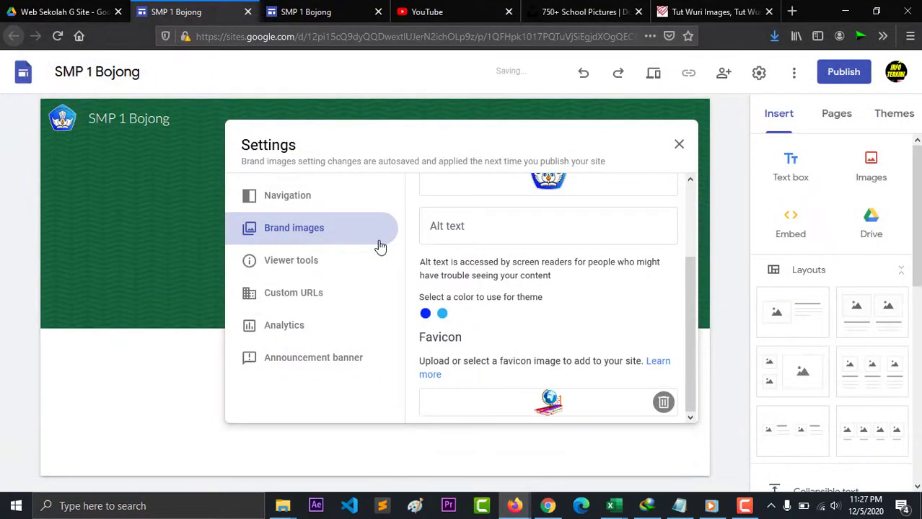
pyautogui.moveTo(688, 278); pyautogui.dragTo(678, 198)
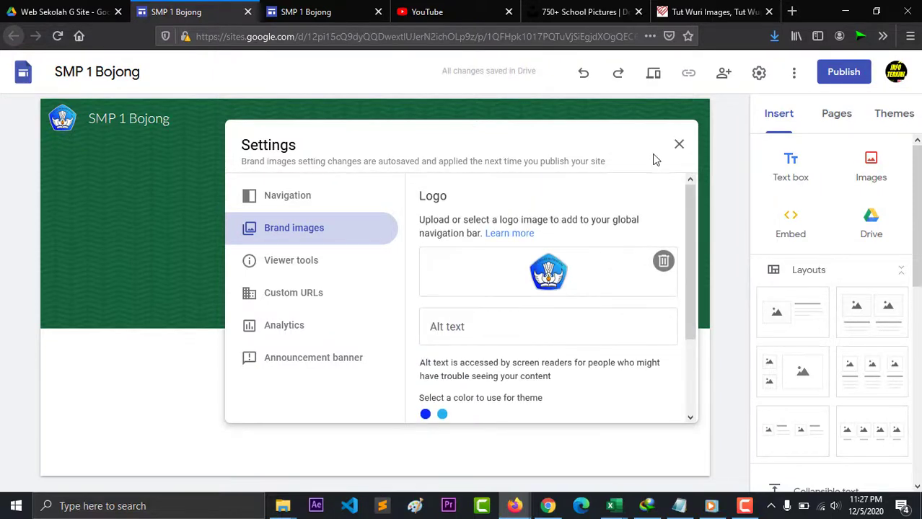
pyautogui.click(679, 146)
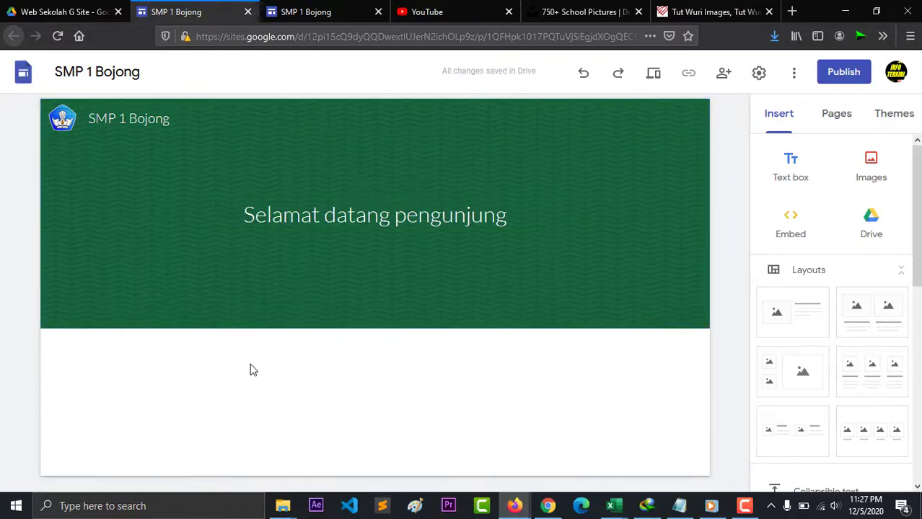
# Examine the image slider below the header on the finished site's home page and advance its slides
pyautogui.click(308, 10)
pyautogui.scroll(-3, 390, 165)
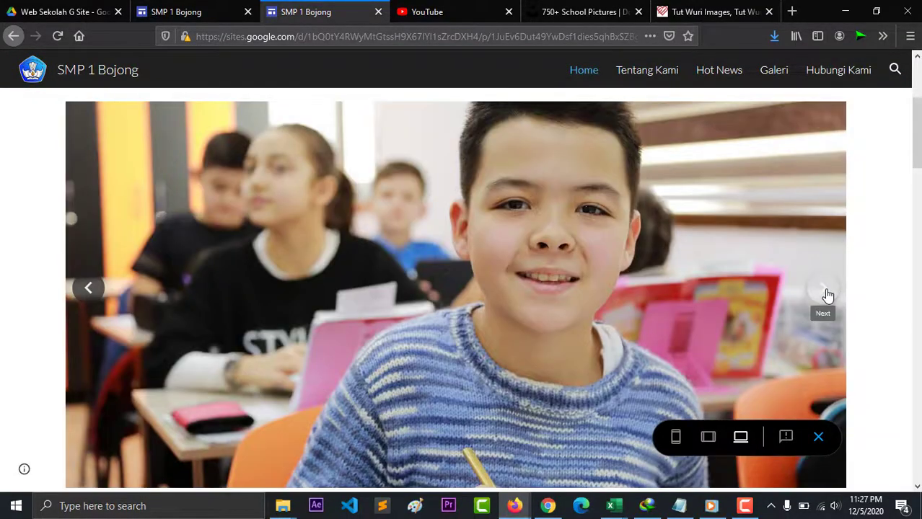
pyautogui.click(827, 295)
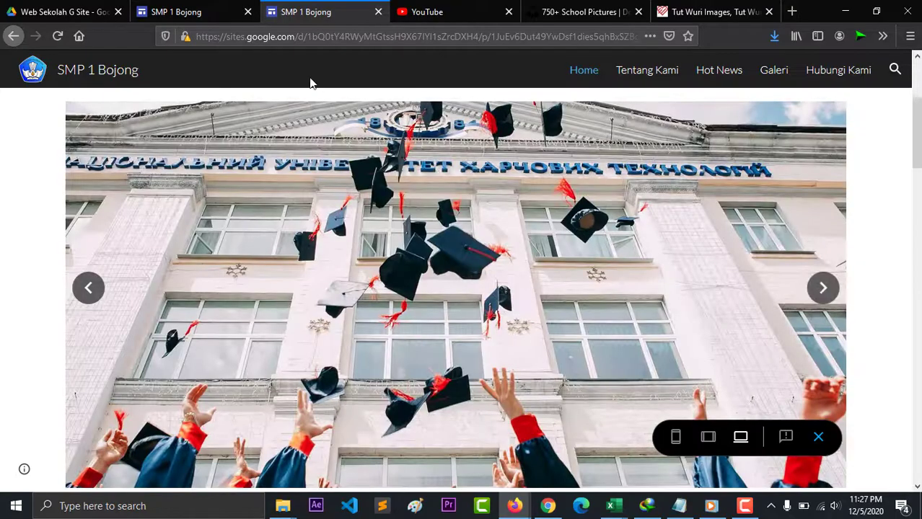
# Insert an image carousel on the new site's page with slider1, slider2 and slider3 from the Asset folder's Slider subfolder
pyautogui.click(201, 12)
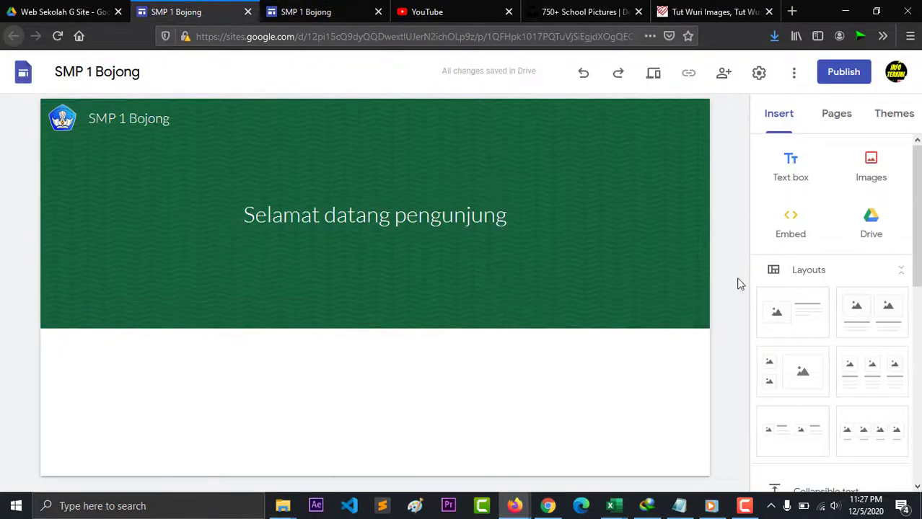
pyautogui.scroll(-2, 894, 270)
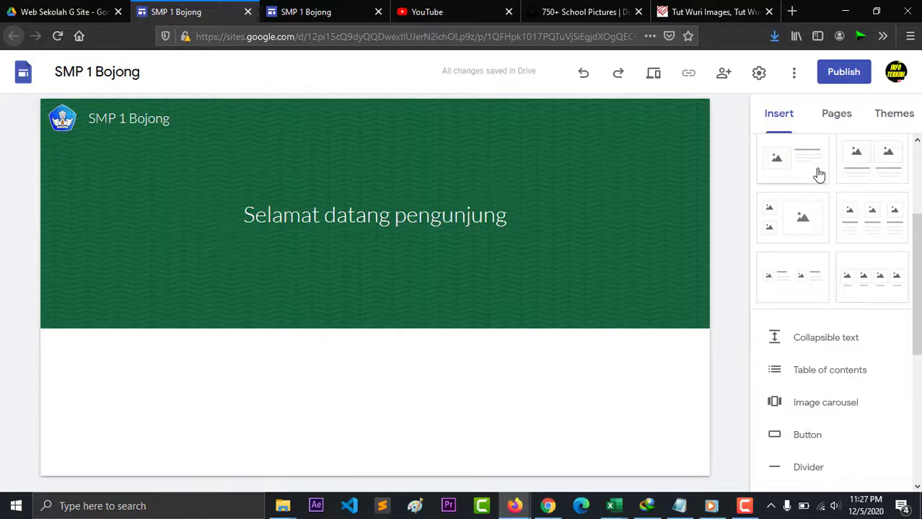
pyautogui.scroll(-2, 844, 330)
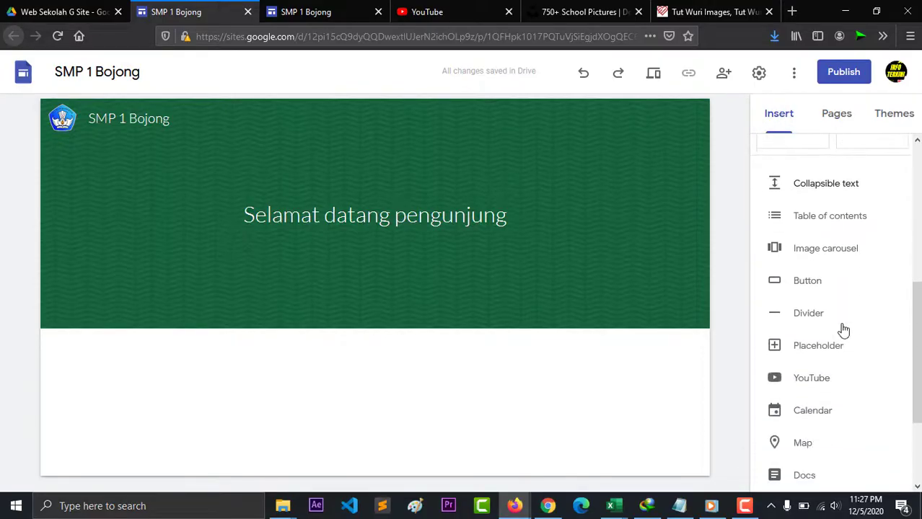
pyautogui.click(819, 248)
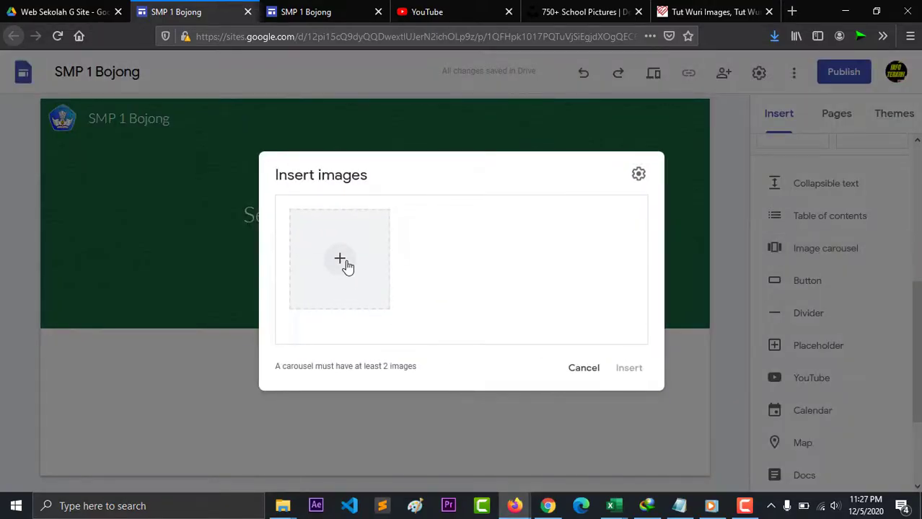
pyautogui.click(338, 274)
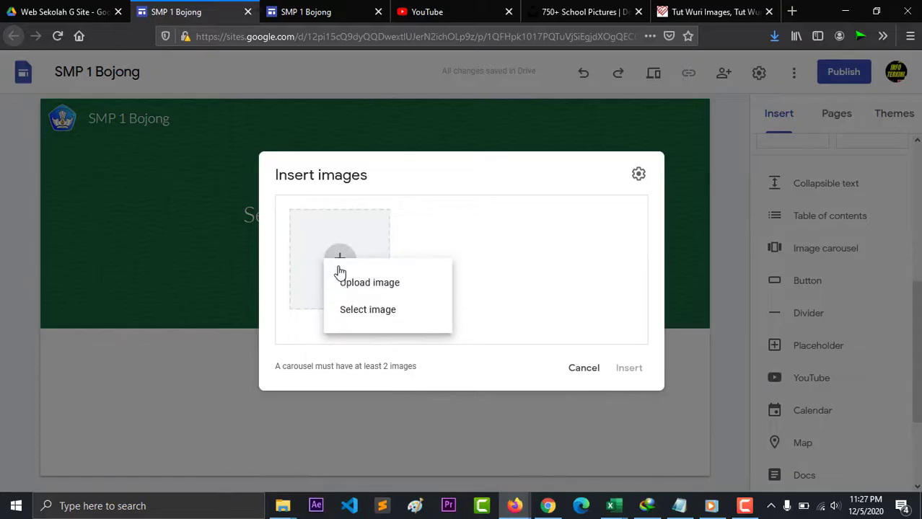
pyautogui.click(368, 291)
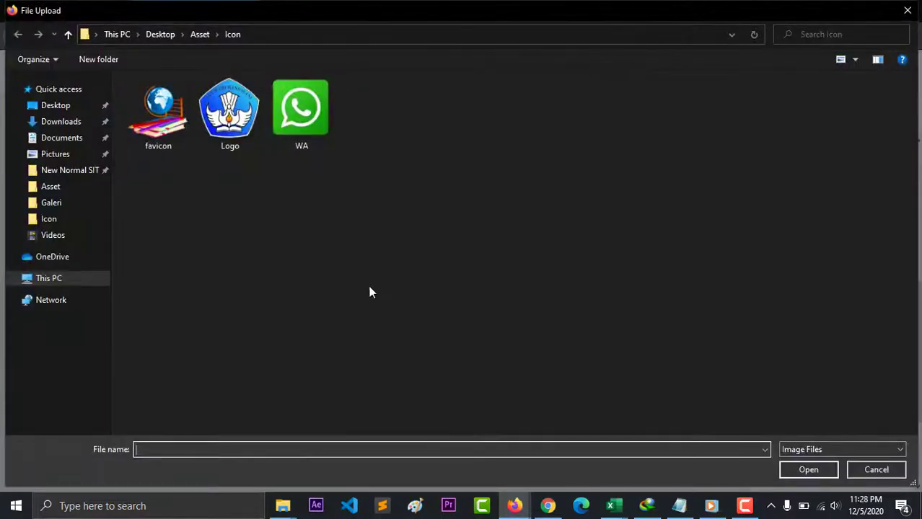
pyautogui.click(201, 36)
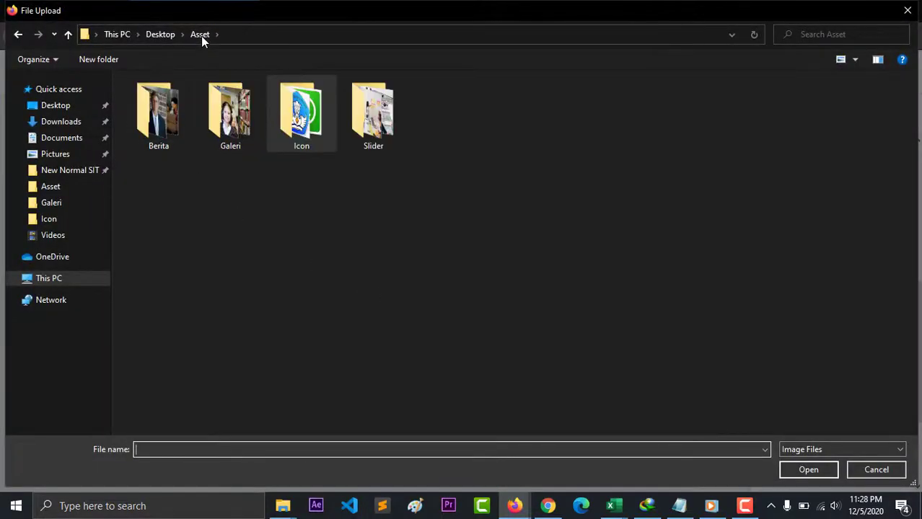
pyautogui.doubleClick(361, 137)
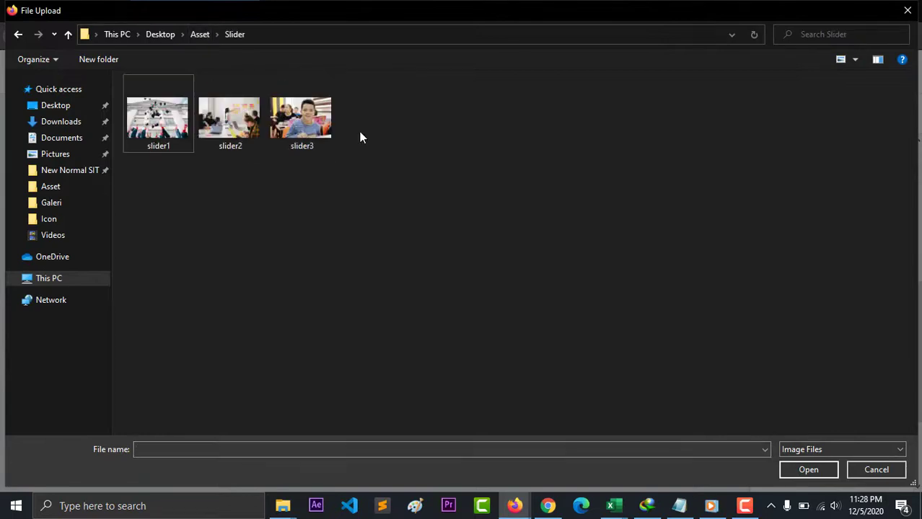
pyautogui.moveTo(397, 208); pyautogui.dragTo(147, 102)
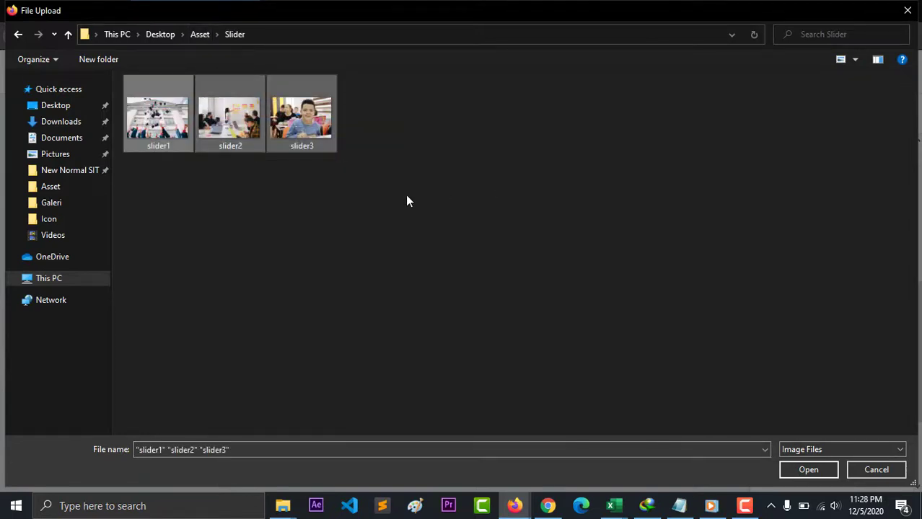
pyautogui.click(809, 470)
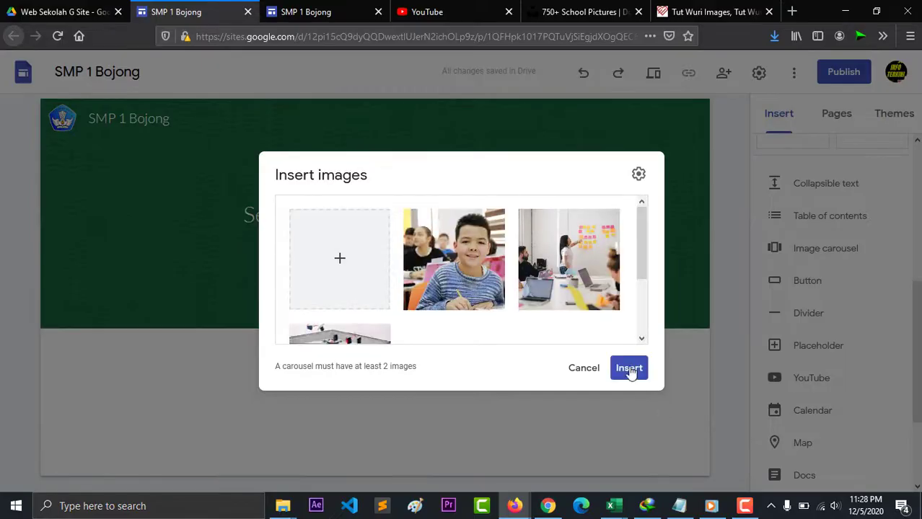
pyautogui.click(628, 369)
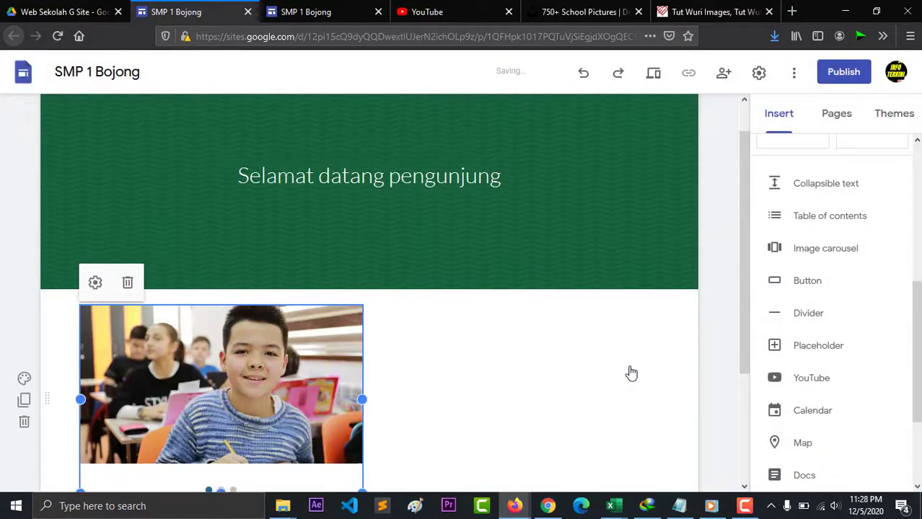
# Enlarge the image carousel to the full content width of its section and compare it with the finished site
pyautogui.moveTo(362, 339); pyautogui.dragTo(654, 462)
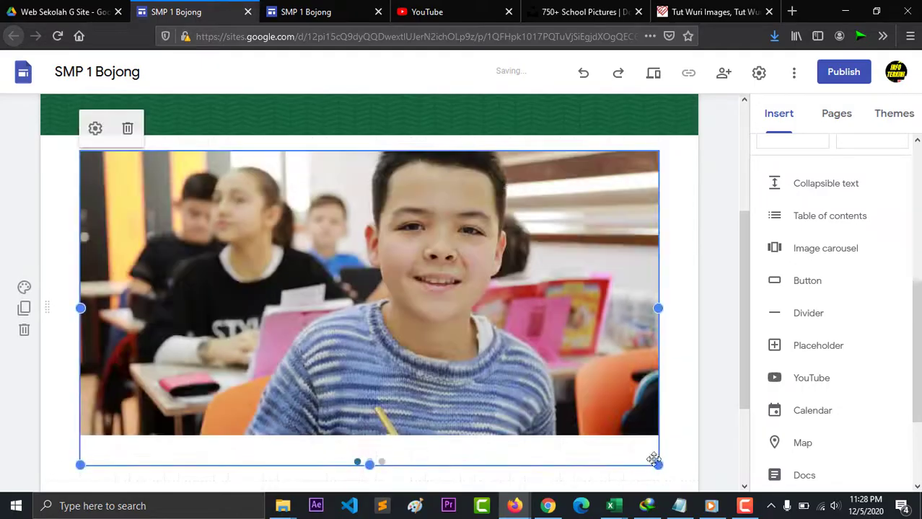
pyautogui.click(690, 401)
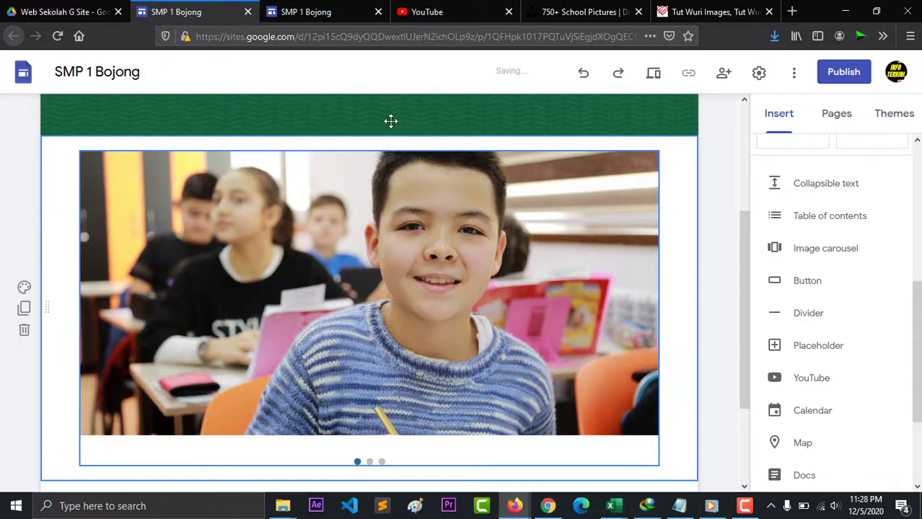
pyautogui.click(299, 12)
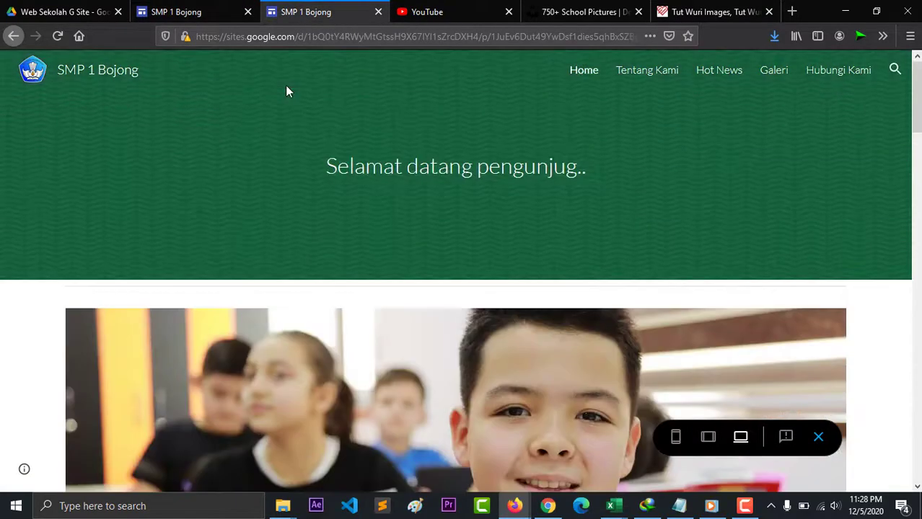
pyautogui.click(202, 12)
pyautogui.scroll(-3, 192, 247)
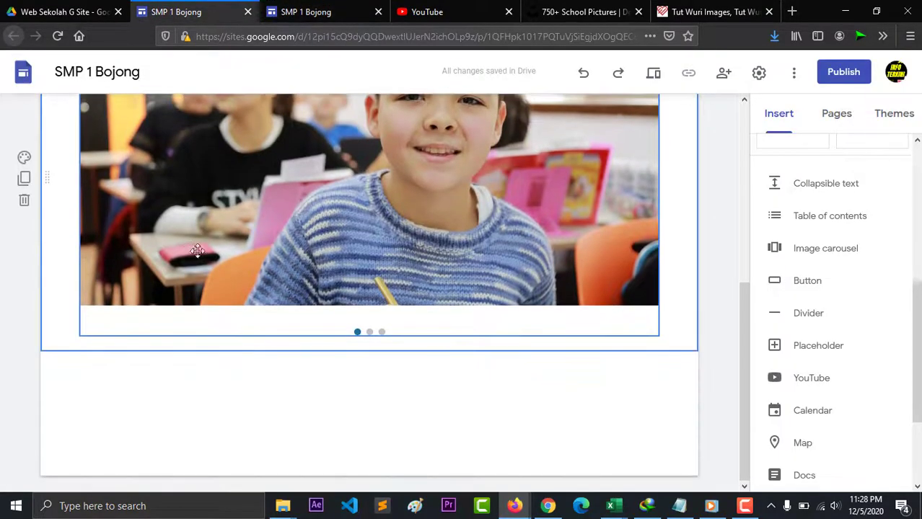
pyautogui.scroll(3, 169, 185)
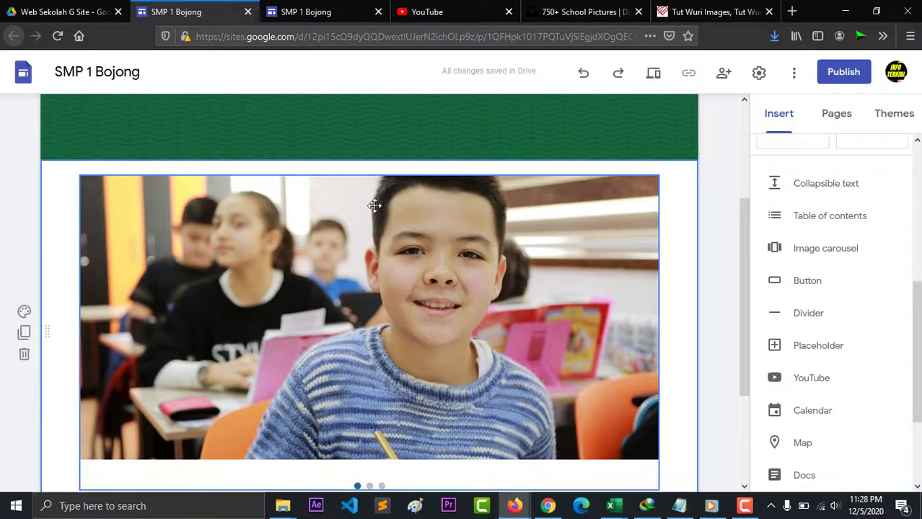
pyautogui.scroll(-2, 360, 309)
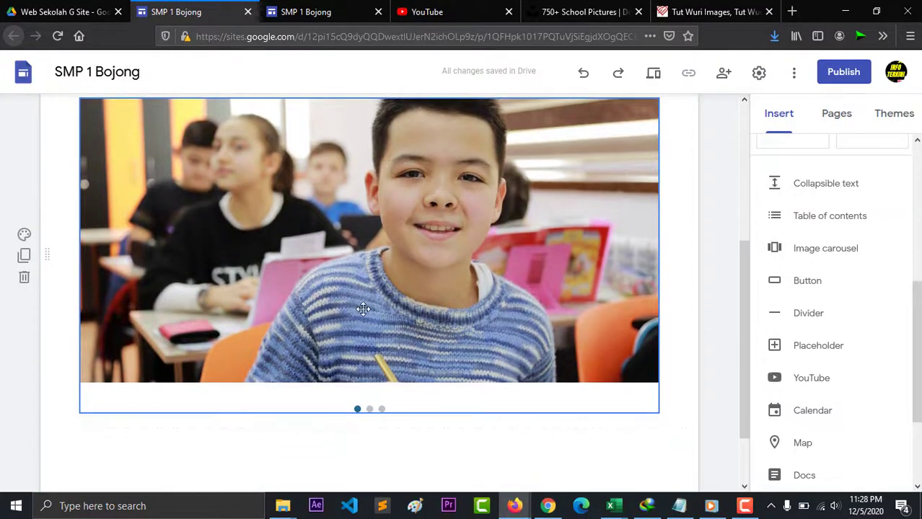
# Set the image carousel to auto start with Medium transition speed, keeping dots and captions on, and update it
pyautogui.click(364, 312)
pyautogui.click(96, 113)
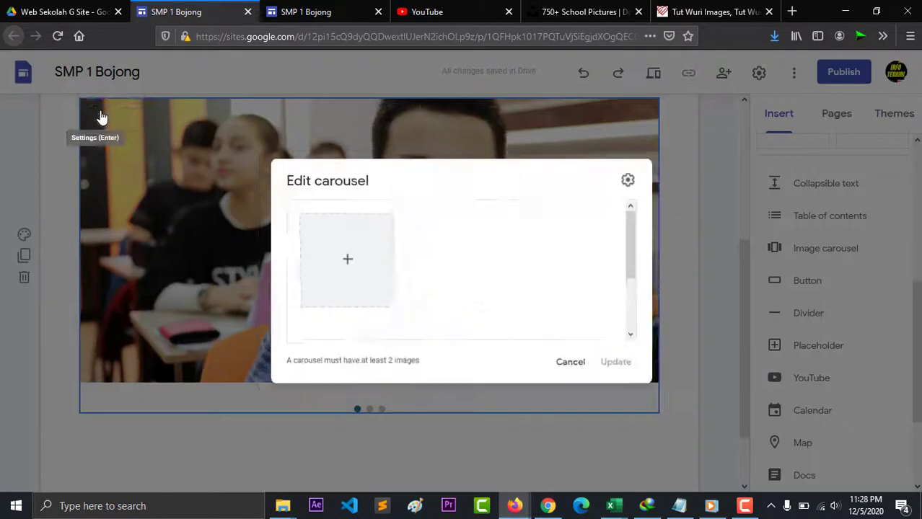
pyautogui.scroll(-2, 441, 281)
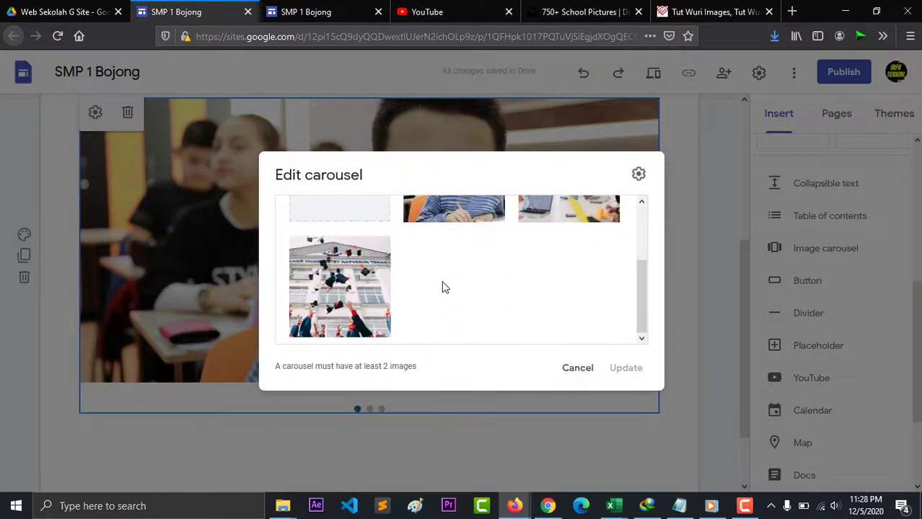
pyautogui.click(638, 174)
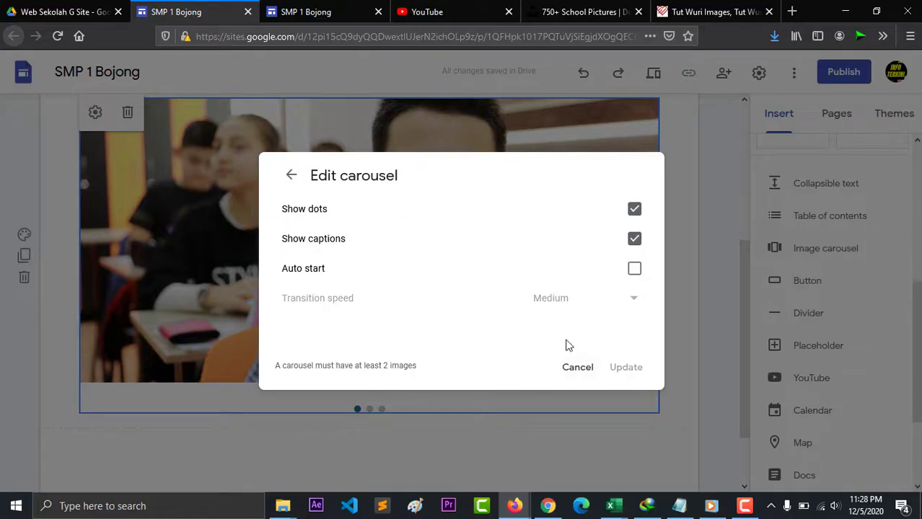
pyautogui.click(634, 271)
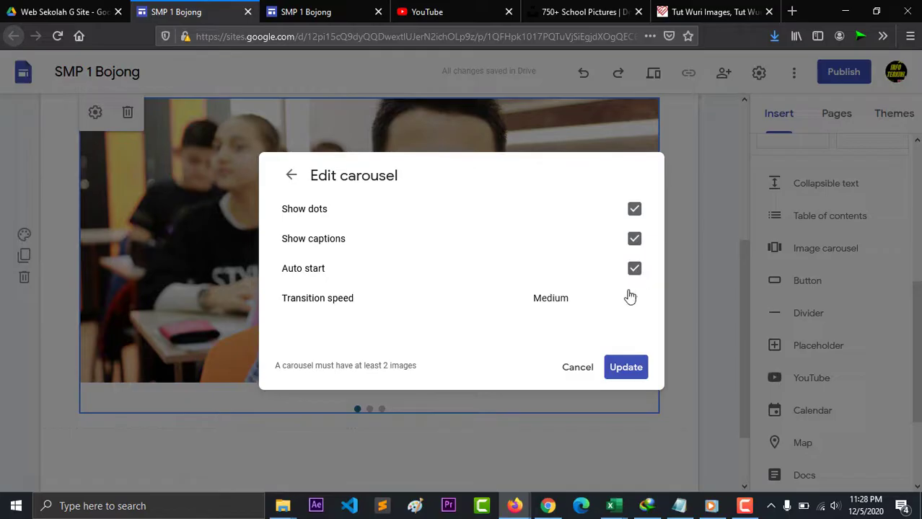
pyautogui.click(630, 310)
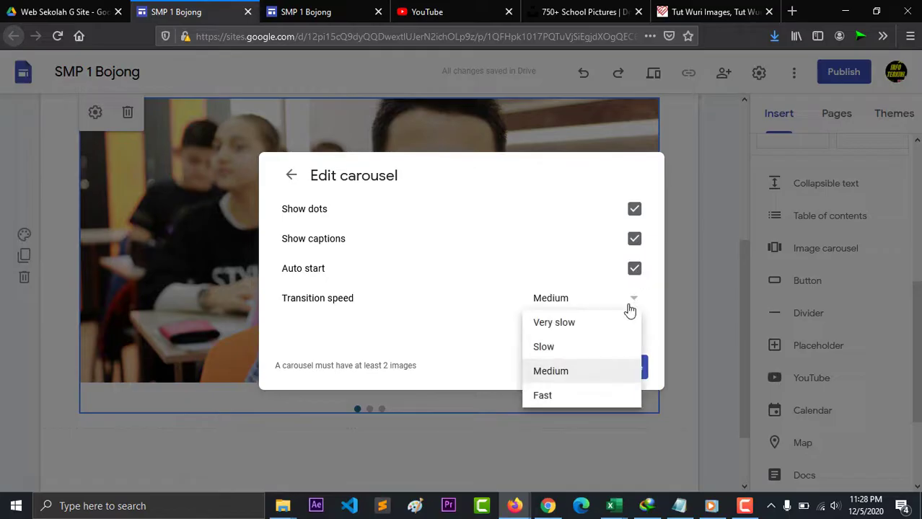
pyautogui.click(596, 373)
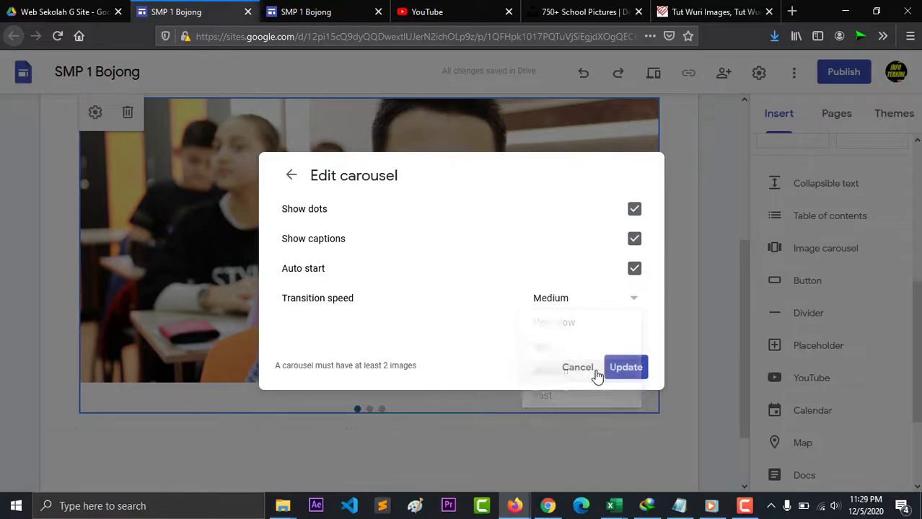
pyautogui.click(627, 368)
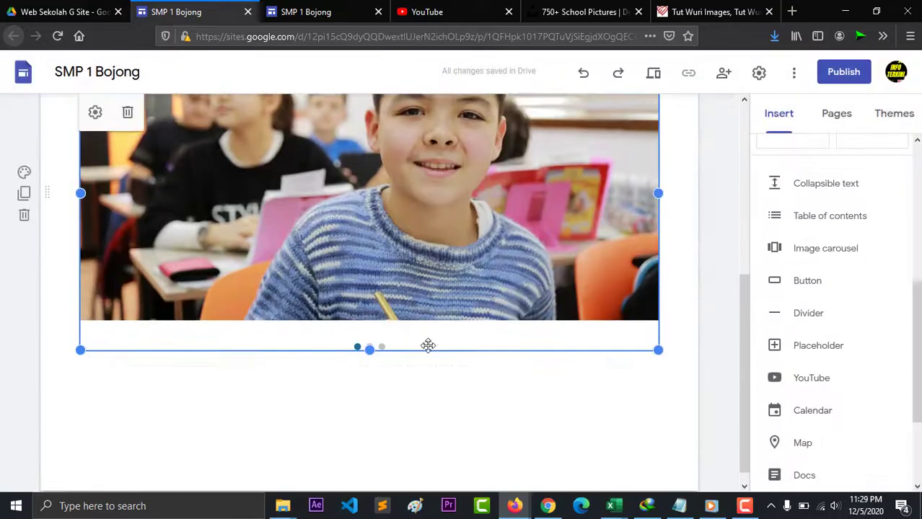
pyautogui.click(324, 367)
pyautogui.click(309, 305)
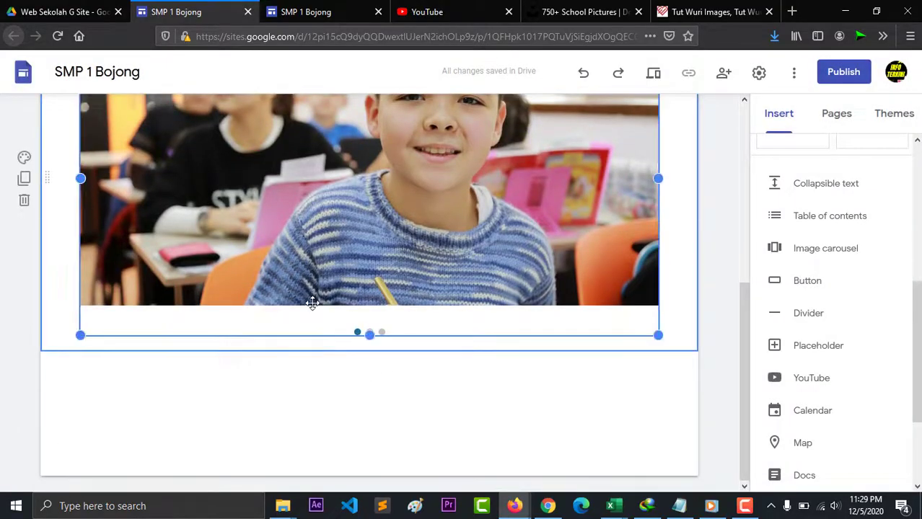
pyautogui.scroll(4, 405, 315)
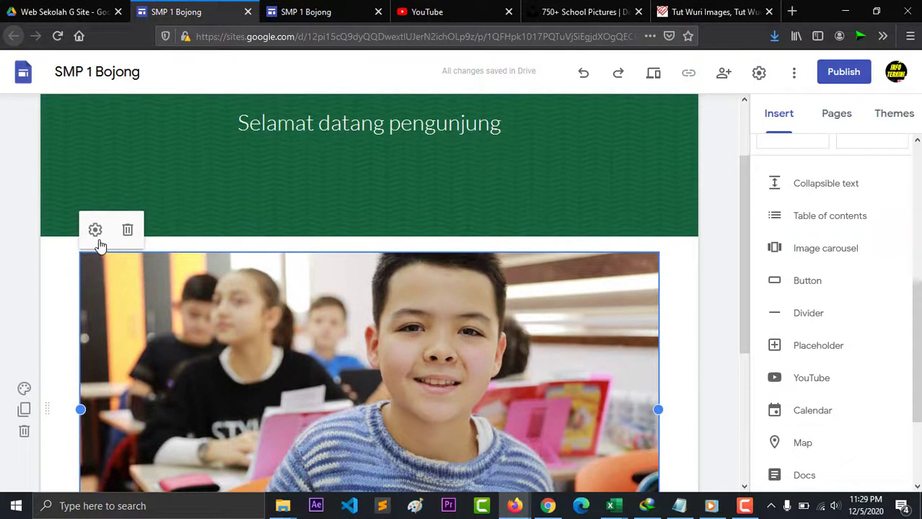
pyautogui.scroll(-3, 89, 295)
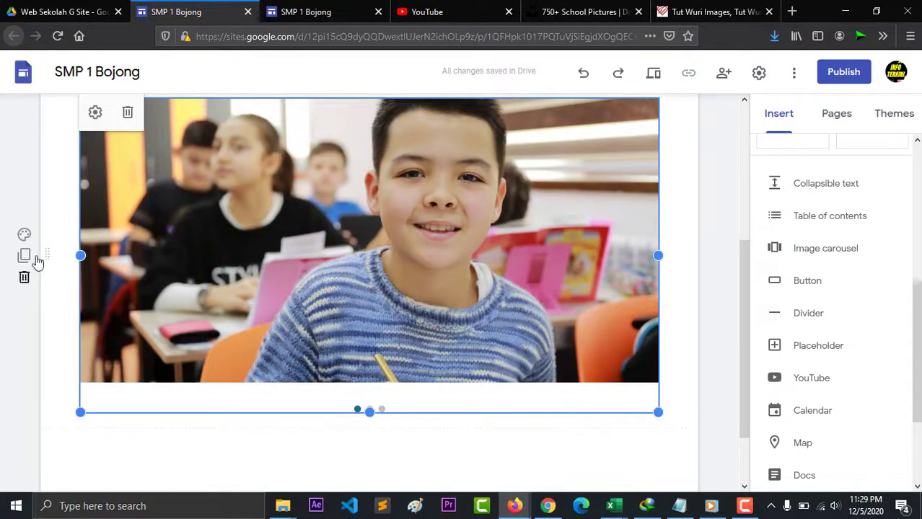
pyautogui.click(196, 431)
pyautogui.scroll(-2, 202, 415)
pyautogui.click(191, 332)
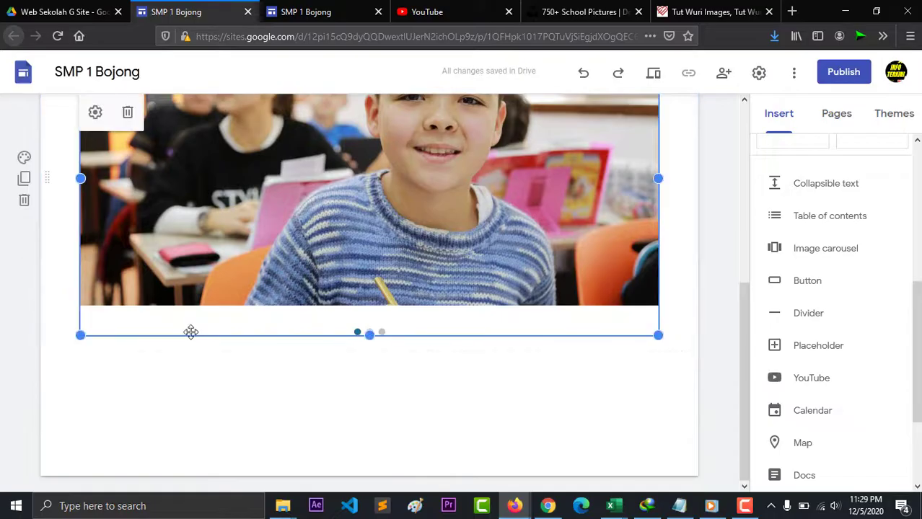
pyautogui.click(194, 348)
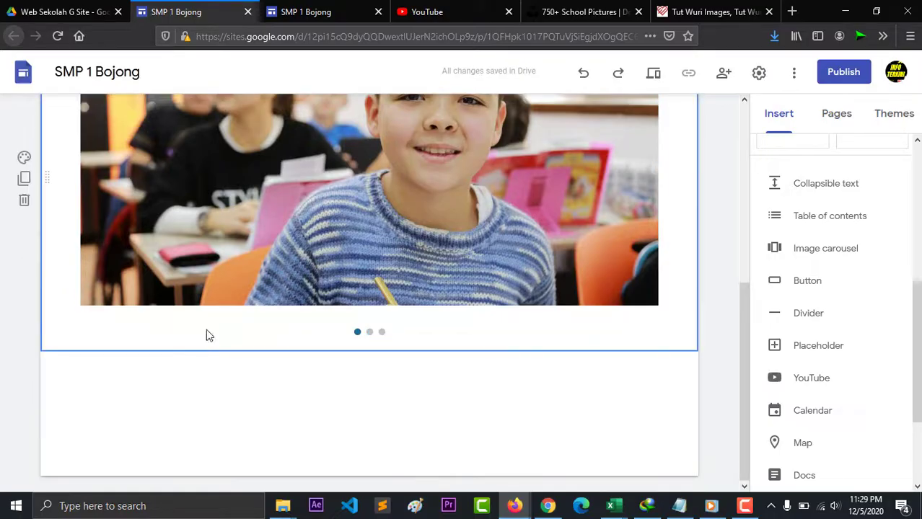
# Caption the carousel's first image "Selamat datang peserta didik baru 1", copy that text and update the carousel
pyautogui.scroll(1, 246, 257)
pyautogui.click(247, 258)
pyautogui.click(95, 112)
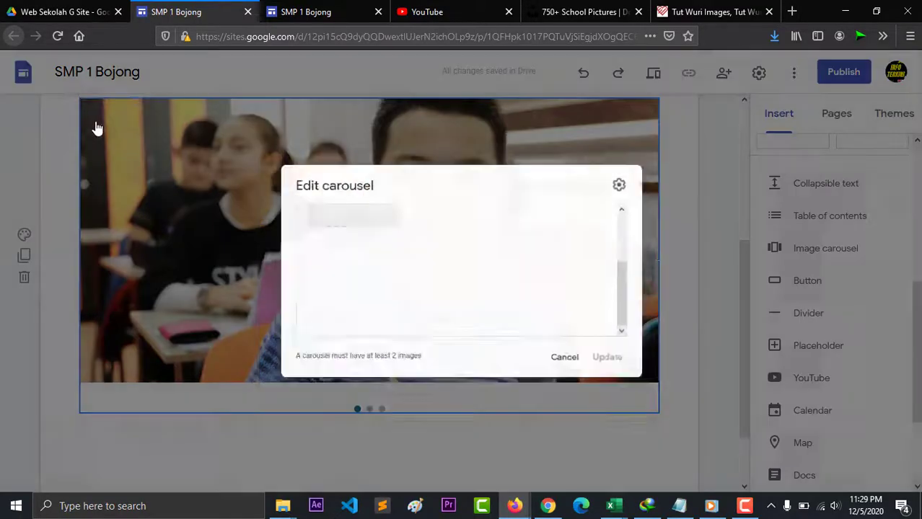
pyautogui.scroll(2, 462, 260)
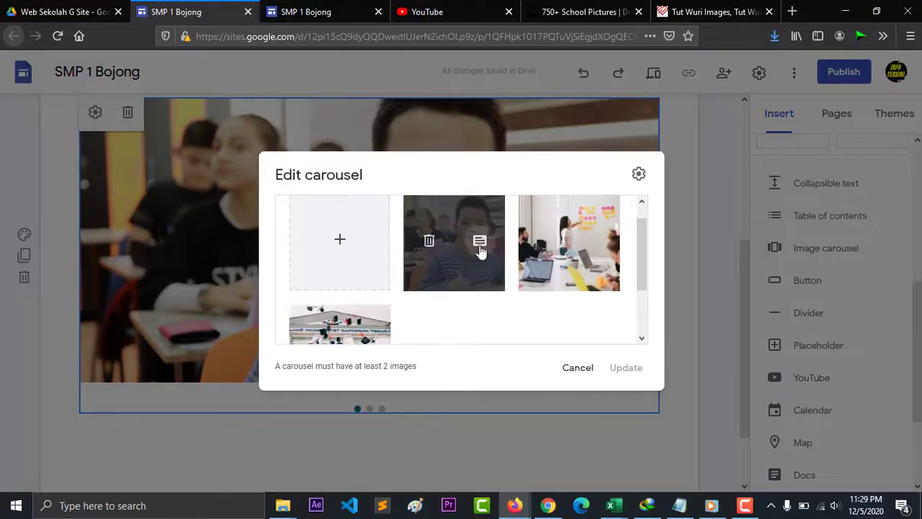
pyautogui.click(481, 245)
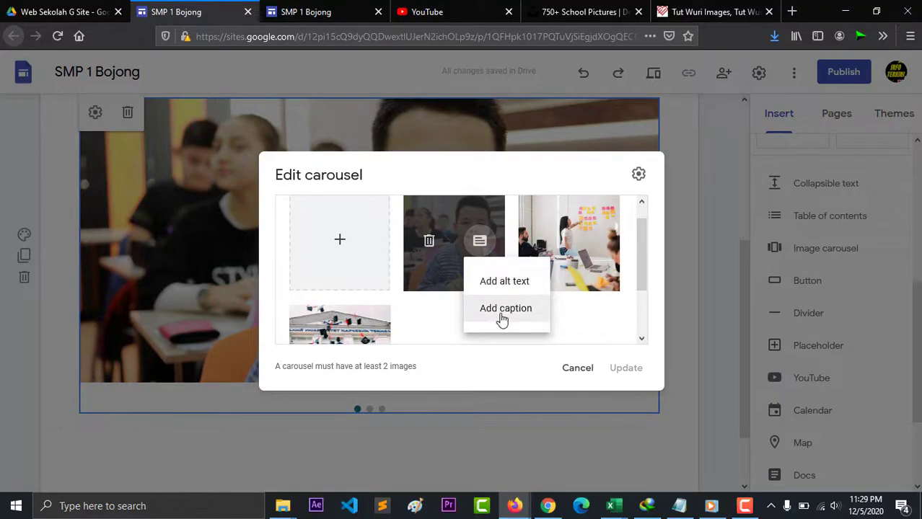
pyautogui.click(500, 310)
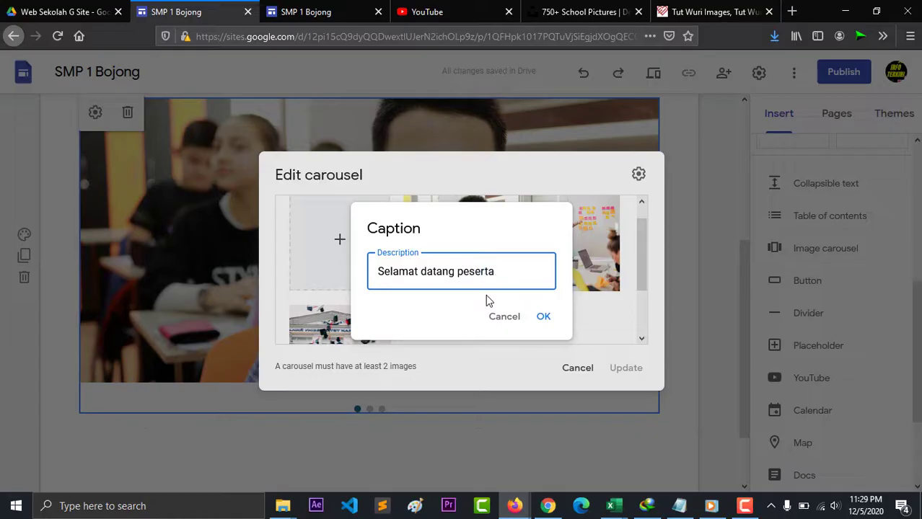
pyautogui.write('baru 1')
pyautogui.hotkey('ctrl', 'a')
pyautogui.hotkey('ctrl', 'c')
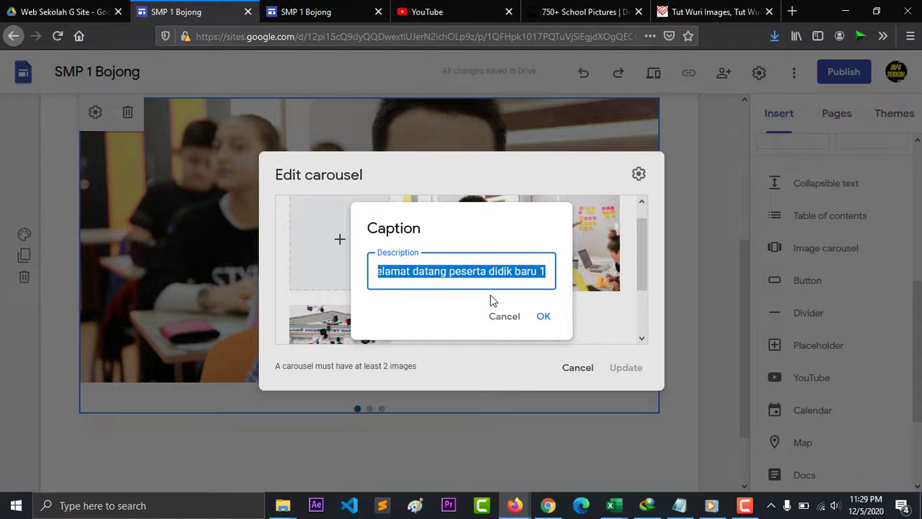
pyautogui.click(546, 317)
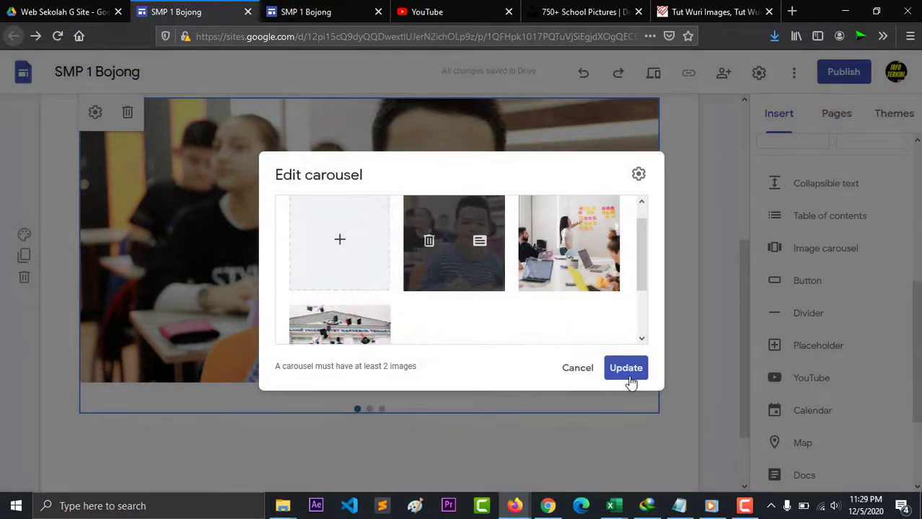
pyautogui.click(627, 372)
pyautogui.scroll(-5, 525, 393)
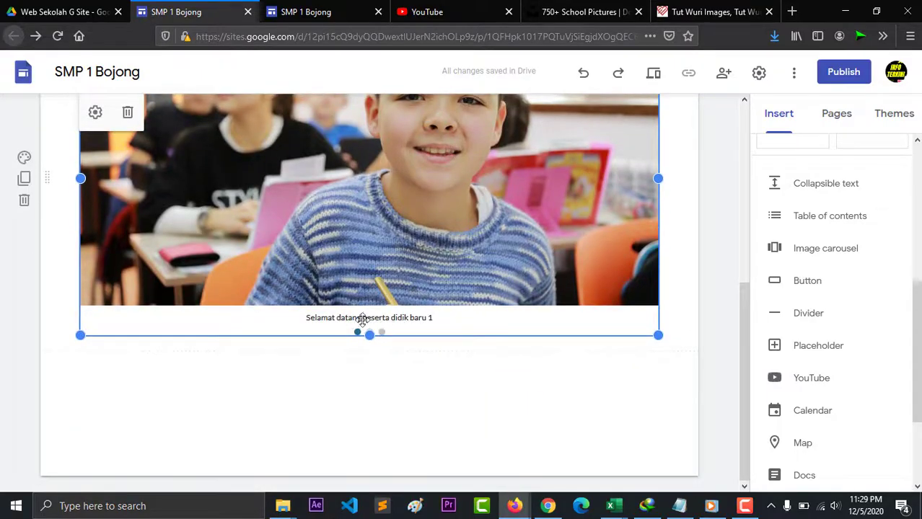
pyautogui.click(516, 392)
# Reopen the carousel's settings and caption the second image "Selamat datang peserta didik baru 2", reusing the copied text
pyautogui.scroll(3, 464, 349)
pyautogui.scroll(1, 464, 349)
pyautogui.click(127, 242)
pyautogui.click(96, 156)
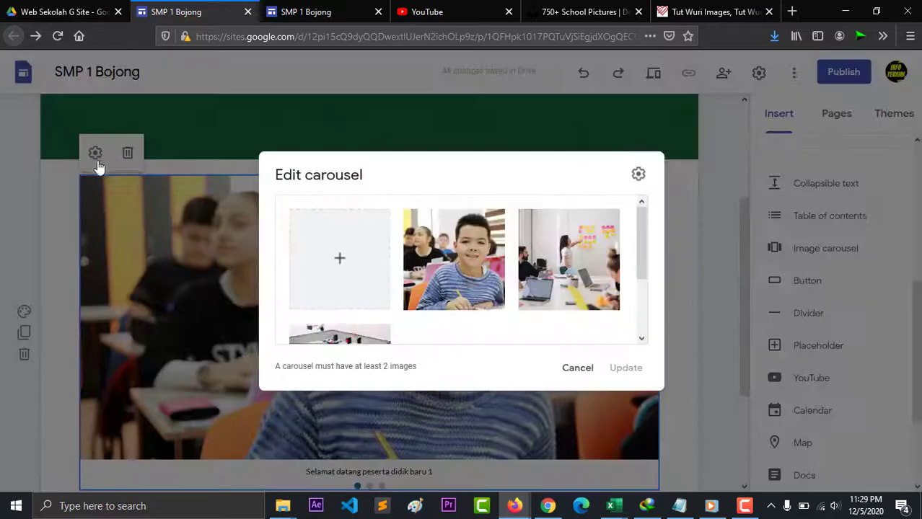
pyautogui.moveTo(564, 260)
pyautogui.click(594, 262)
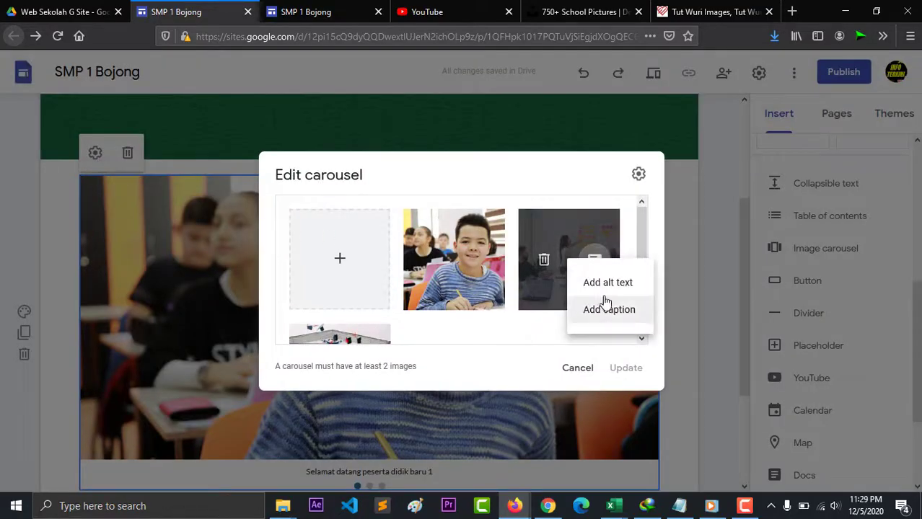
pyautogui.click(613, 311)
pyautogui.click(461, 271)
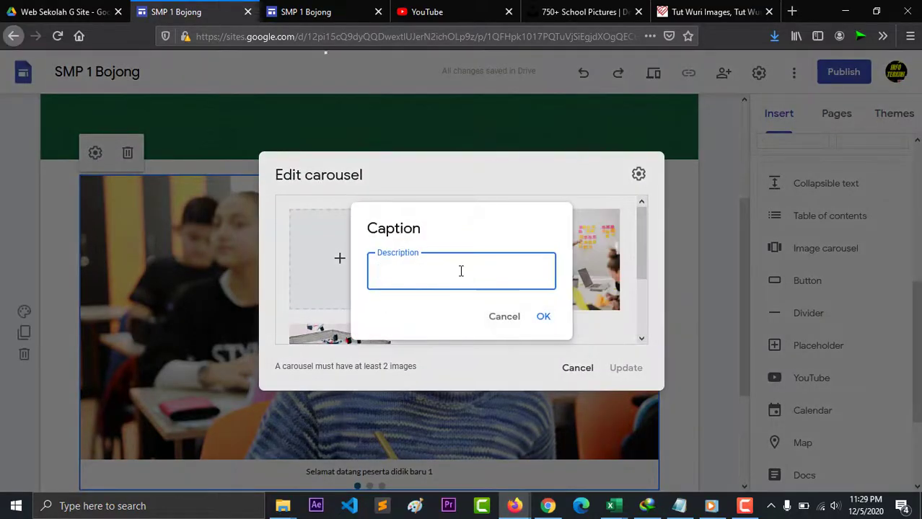
pyautogui.hotkey('ctrl', 'v')
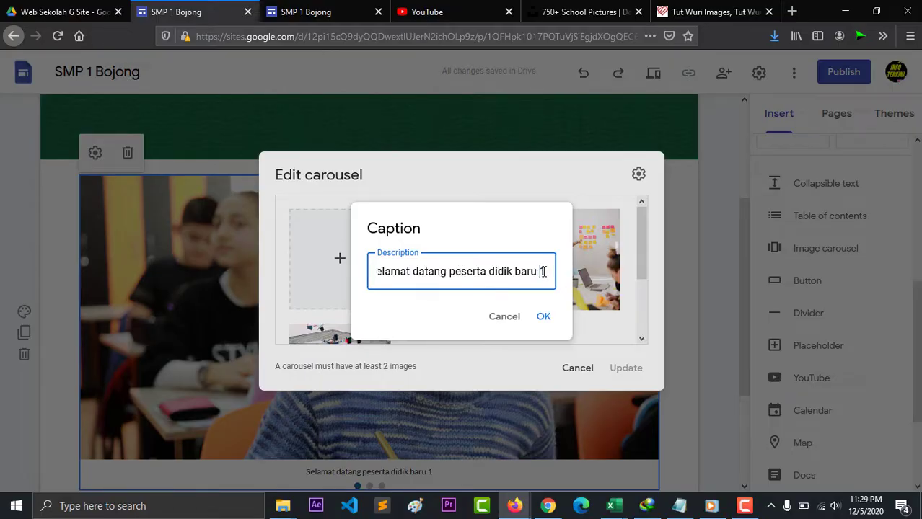
pyautogui.click(543, 318)
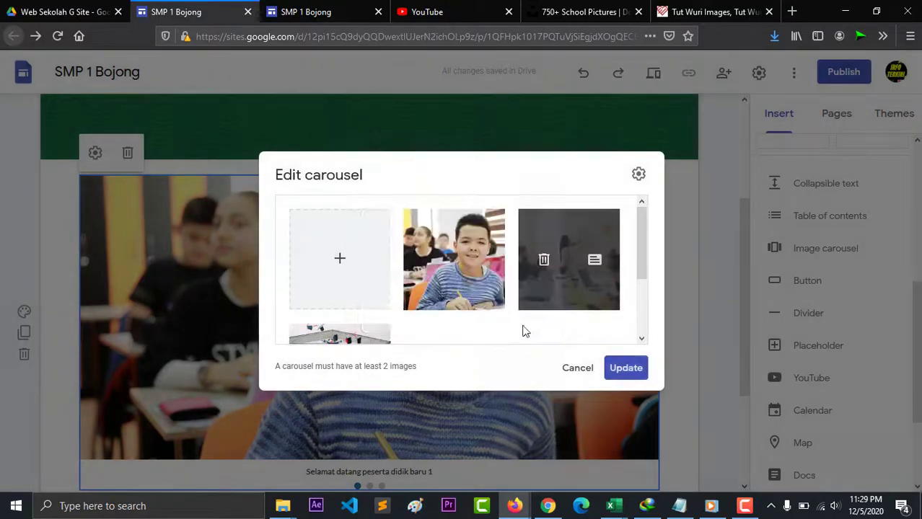
# Caption the carousel's third image, the graduation photo, with the copied "Selamat datang peserta didik baru" text and update the carousel
pyautogui.scroll(-3, 364, 342)
pyautogui.moveTo(361, 310)
pyautogui.click(366, 289)
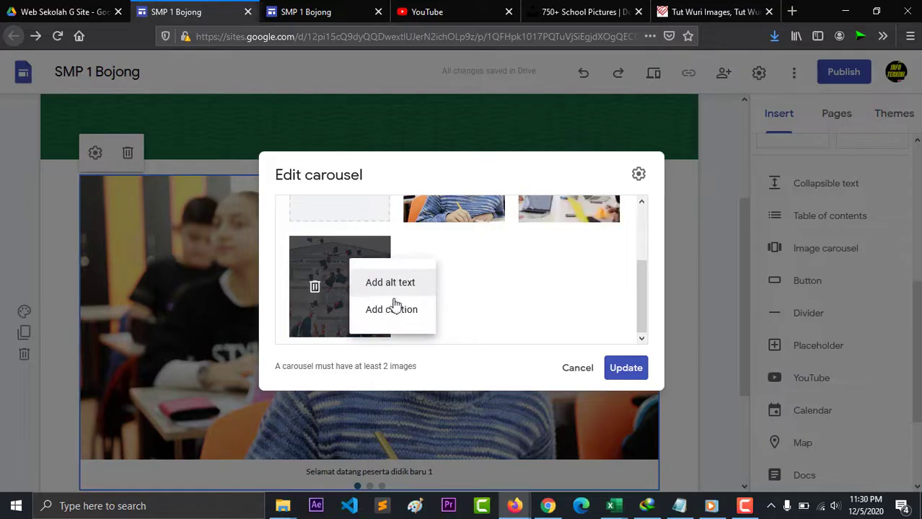
pyautogui.click(417, 316)
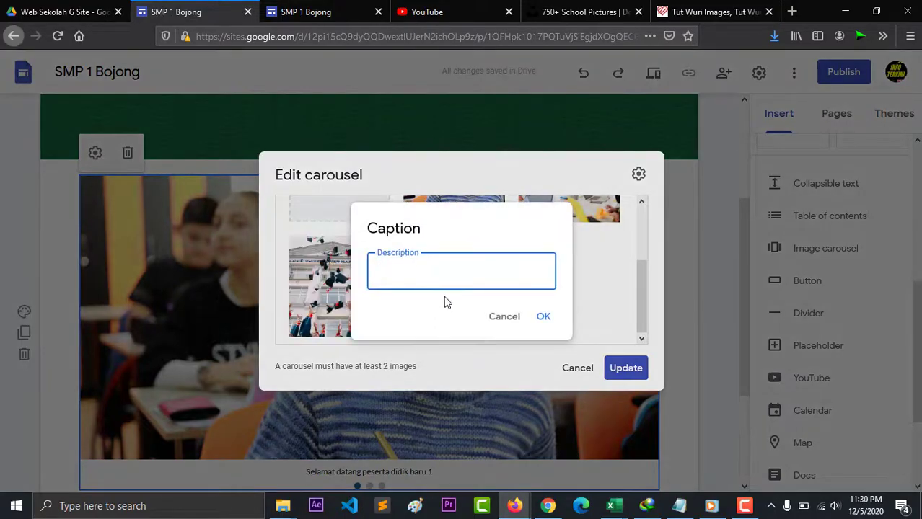
pyautogui.hotkey('ctrl', 'v')
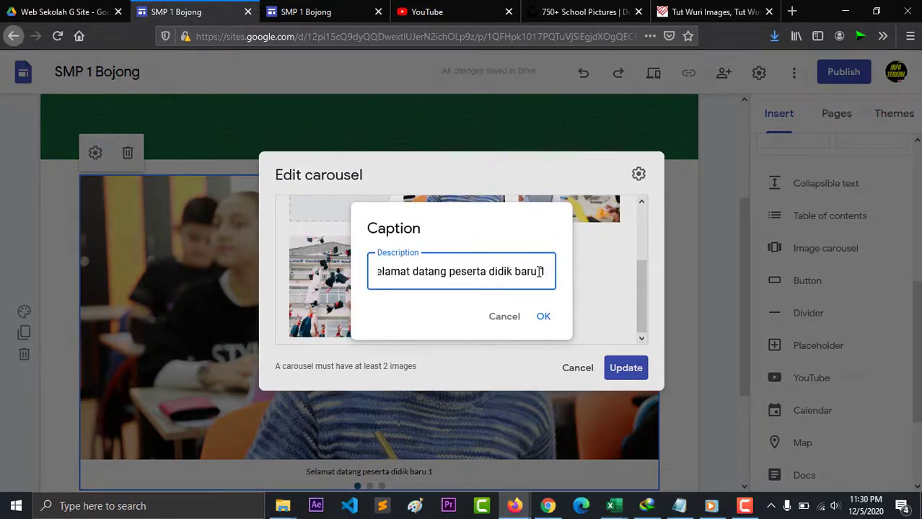
pyautogui.click(545, 317)
pyautogui.click(625, 368)
# Preview the new site and check the image carousel's automatic slides and captions
pyautogui.scroll(-4, 696, 370)
pyautogui.scroll(2, 717, 368)
pyautogui.scroll(1, 713, 303)
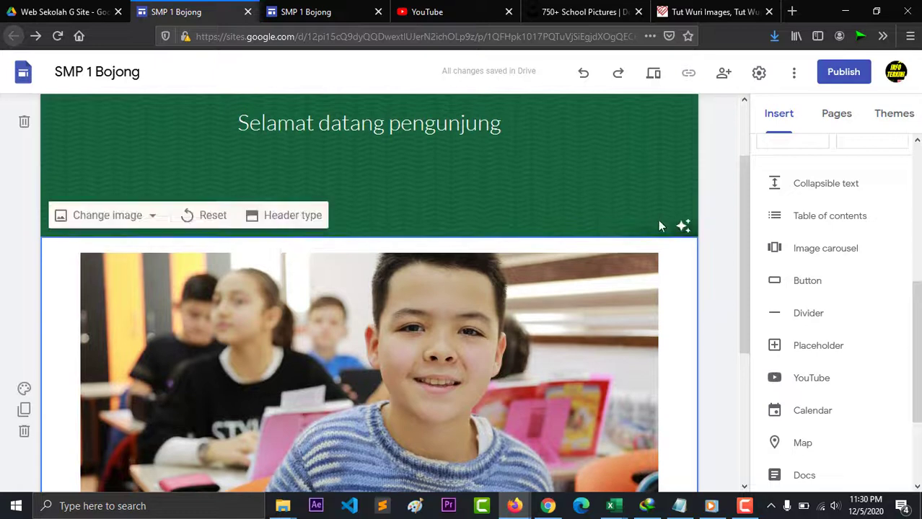
pyautogui.click(658, 83)
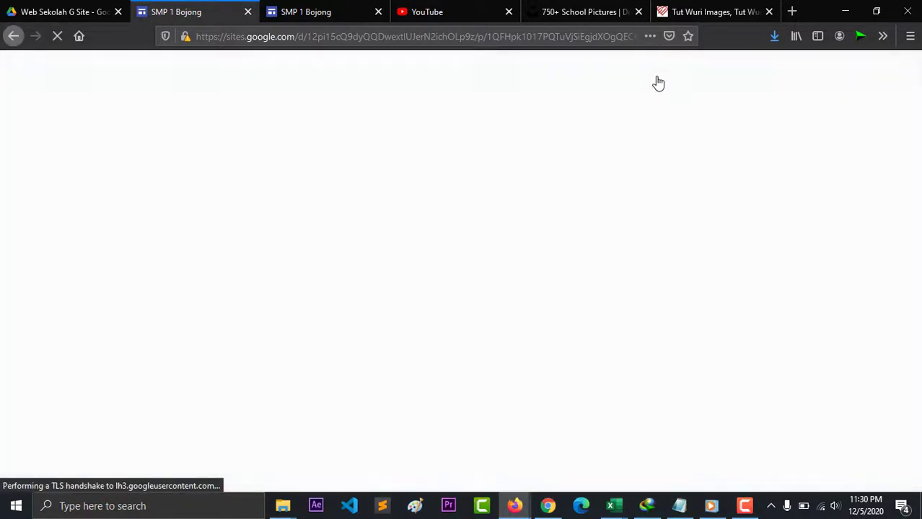
pyautogui.scroll(-3, 656, 109)
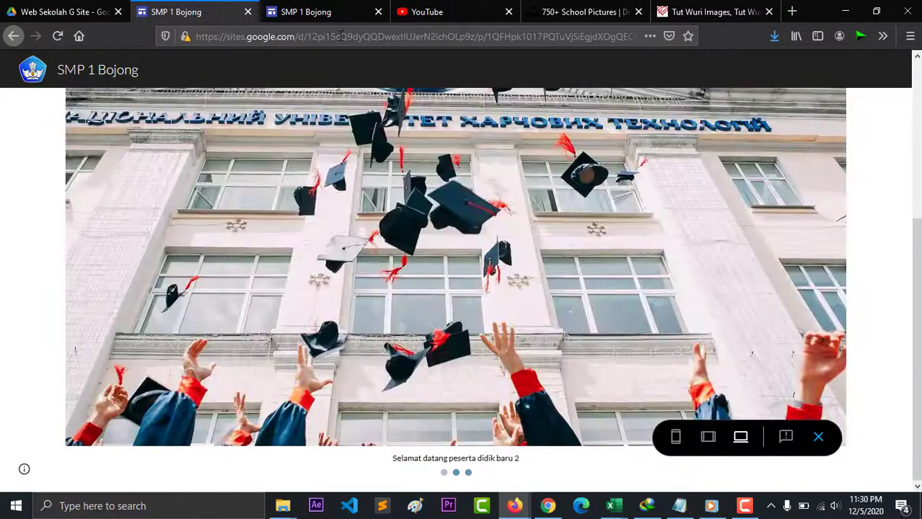
# Examine the news and principal profile sections below the slider on the finished site's home page, and return to the new site
pyautogui.click(306, 11)
pyautogui.scroll(-8, 465, 178)
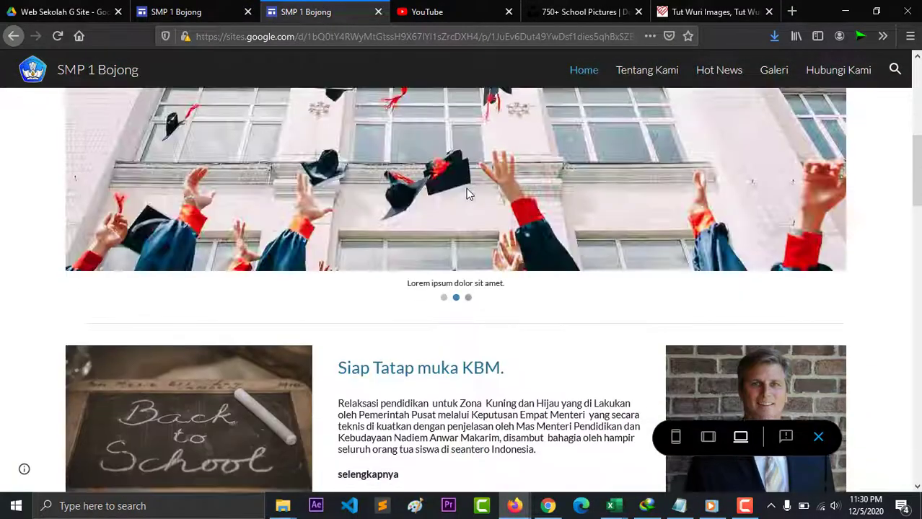
pyautogui.scroll(-3, 467, 193)
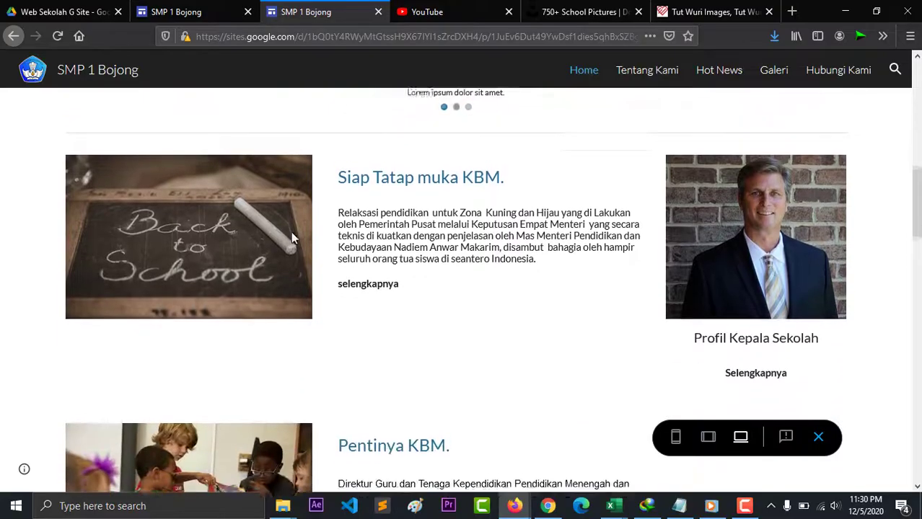
pyautogui.scroll(-3, 342, 303)
pyautogui.scroll(4, 342, 267)
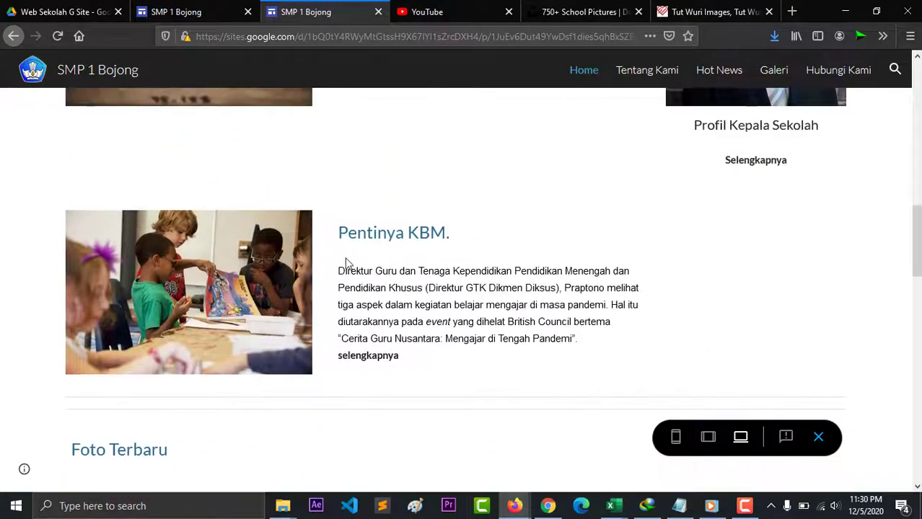
pyautogui.scroll(3, 794, 216)
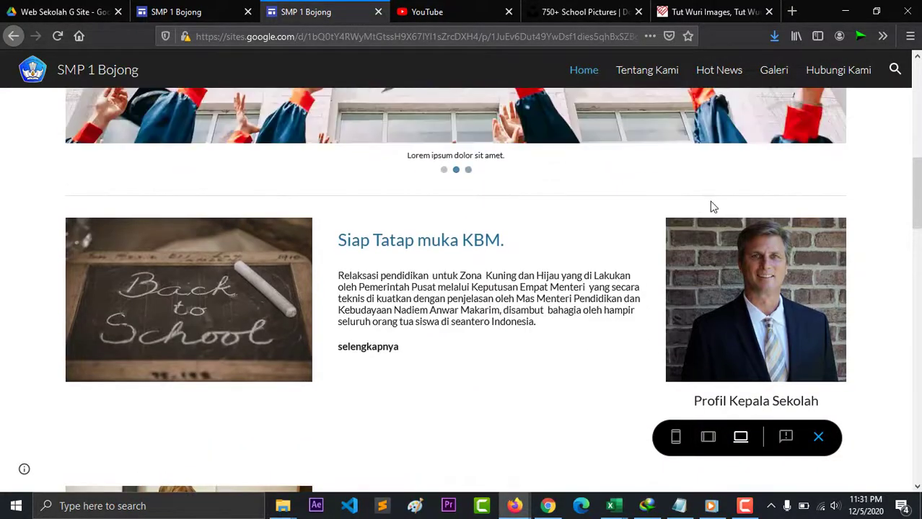
pyautogui.click(206, 11)
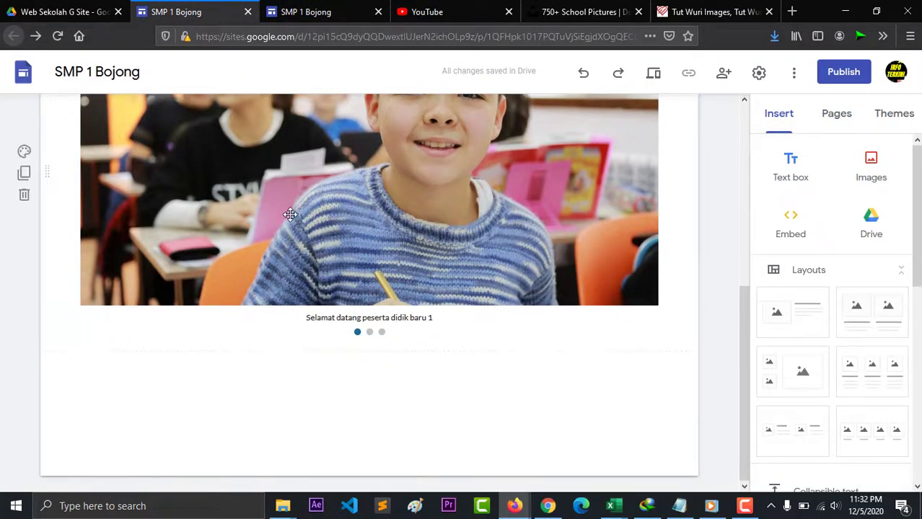
# Examine the image, heading and text layout of the two KBM news items on the finished site, and return to the new site
pyautogui.click(303, 12)
pyautogui.click(462, 218)
pyautogui.scroll(3, 462, 213)
pyautogui.scroll(5, 465, 219)
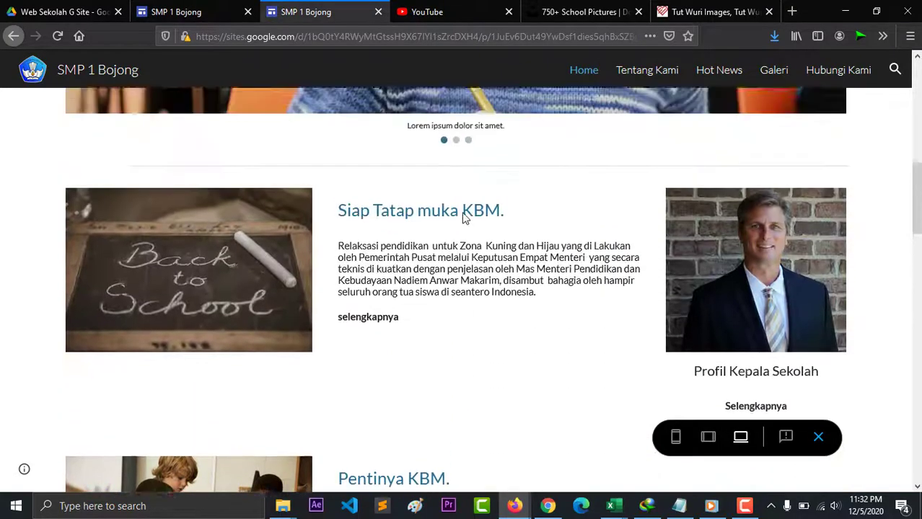
pyautogui.scroll(-3, 384, 286)
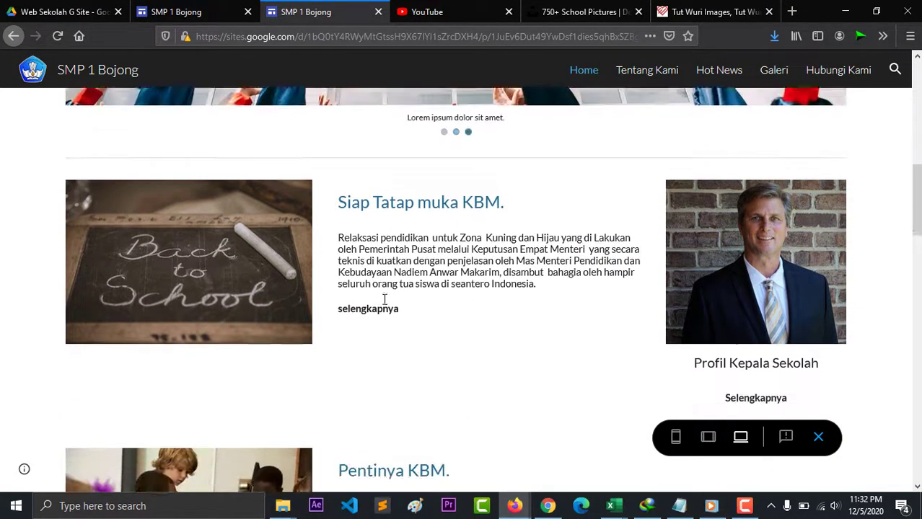
pyautogui.scroll(2, 375, 273)
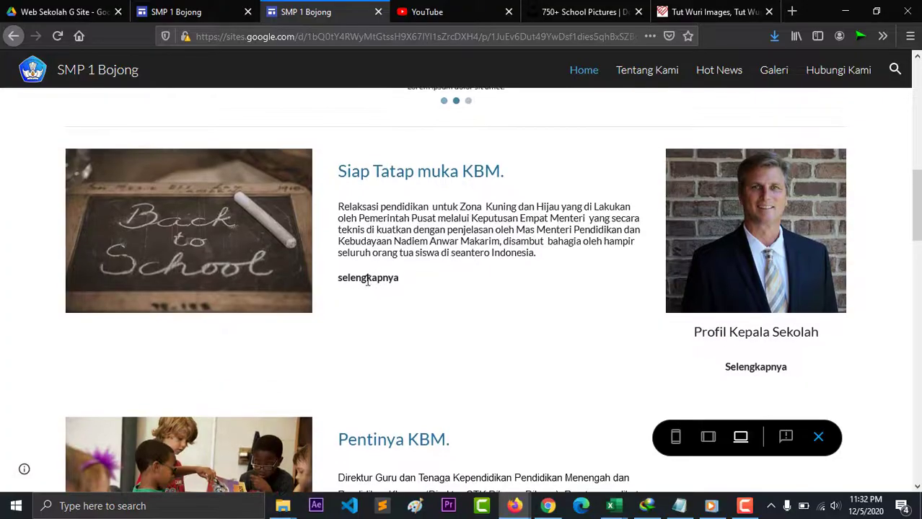
pyautogui.doubleClick(349, 278)
pyautogui.click(411, 292)
pyautogui.scroll(-3, 379, 304)
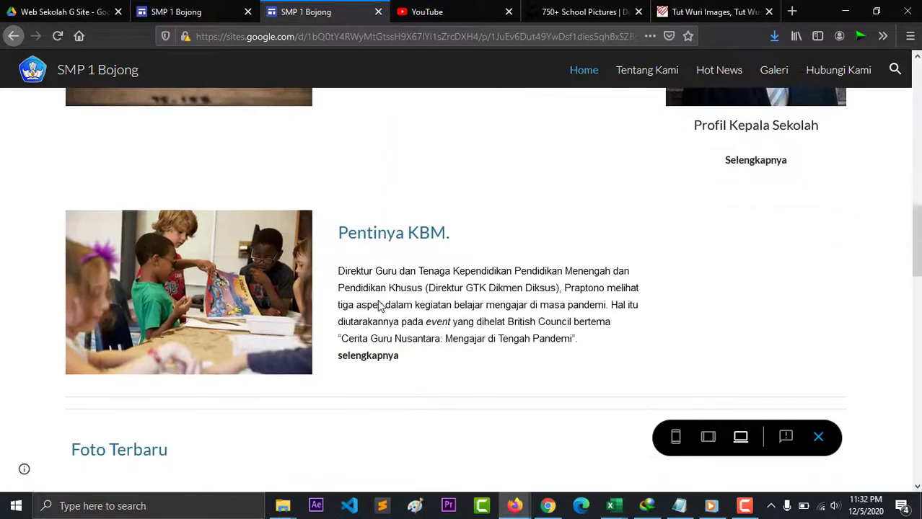
pyautogui.click(214, 11)
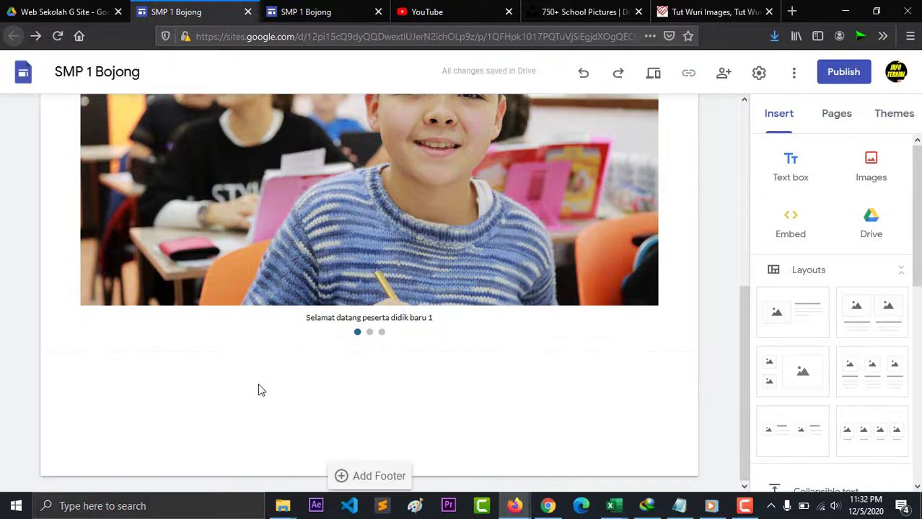
# Add two image-and-text layout blocks below the carousel and upload berita1 from the Berita folder into the first block
pyautogui.click(776, 316)
pyautogui.click(807, 326)
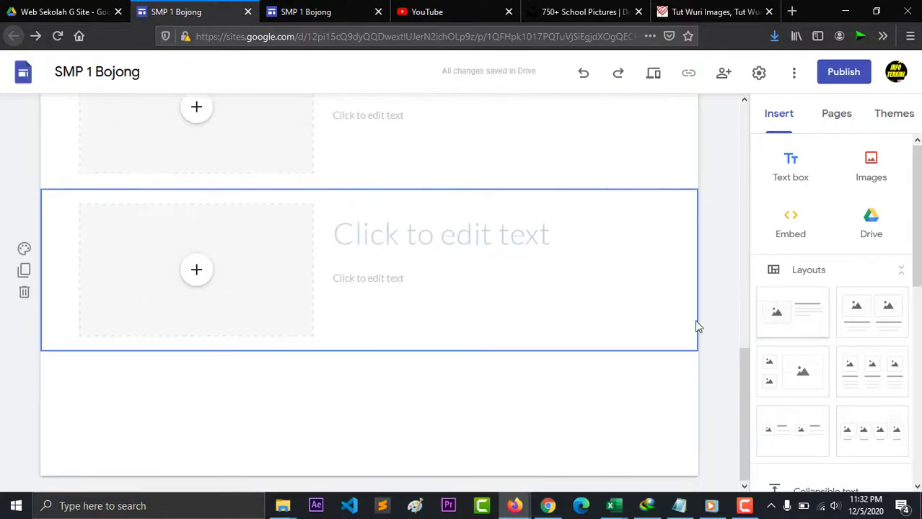
pyautogui.scroll(2, 419, 263)
pyautogui.click(201, 269)
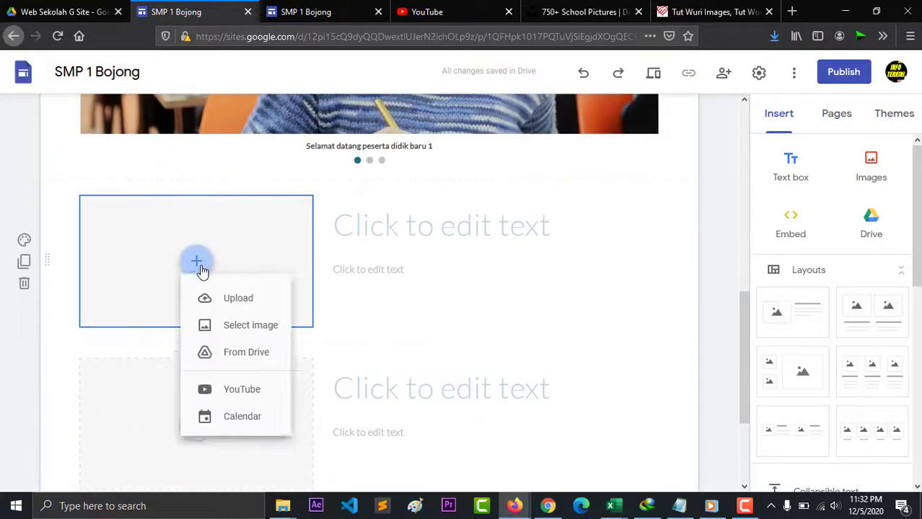
pyautogui.click(247, 312)
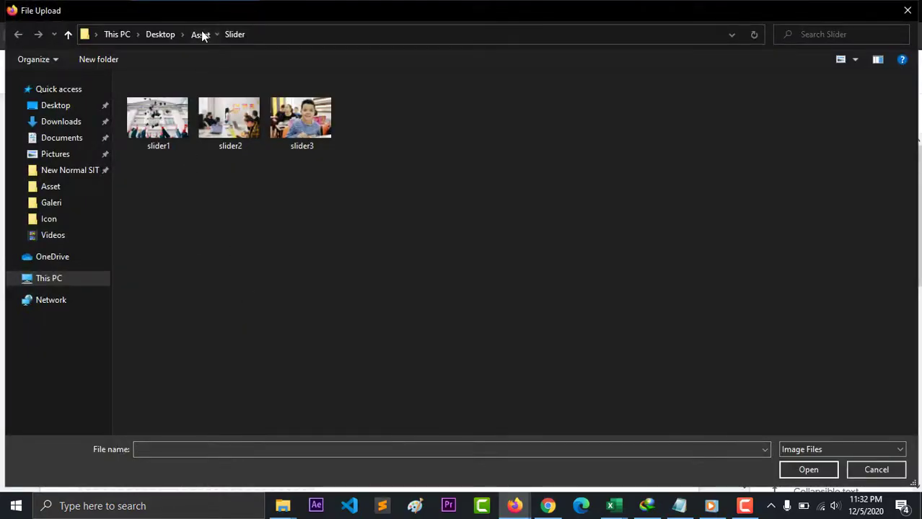
pyautogui.click(201, 35)
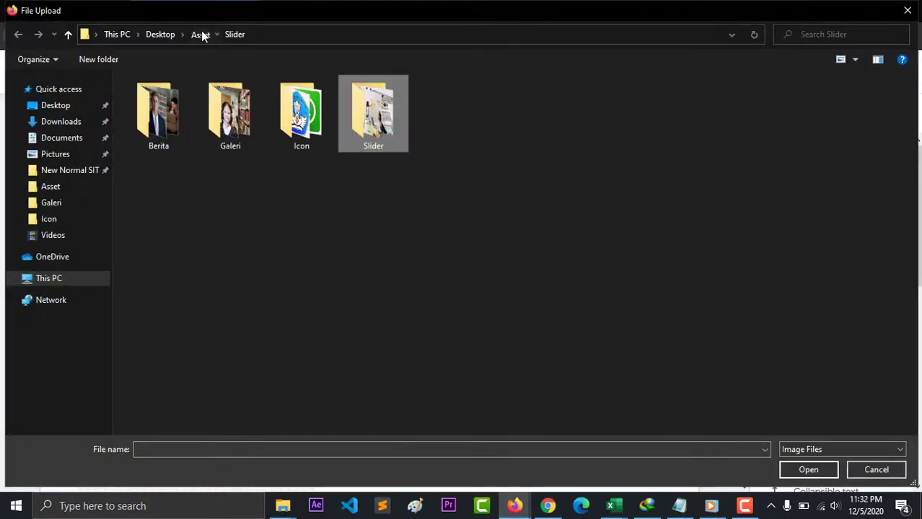
pyautogui.doubleClick(157, 135)
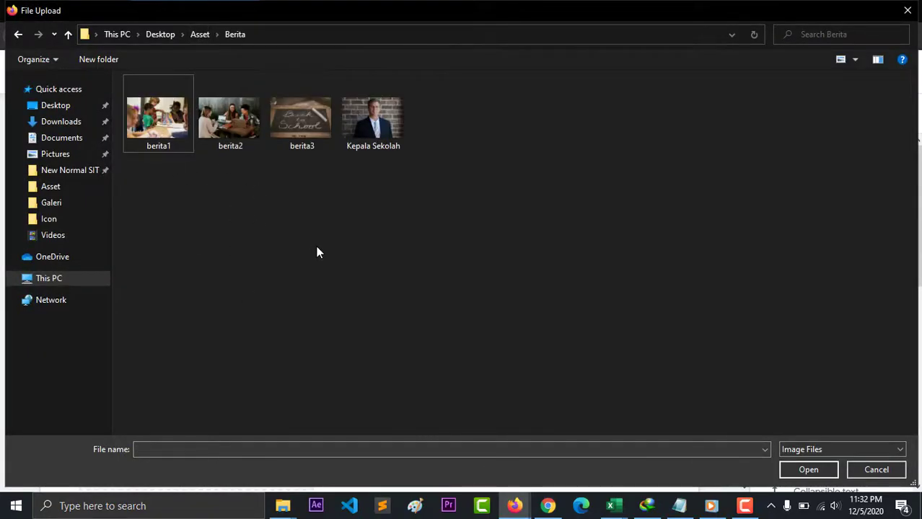
pyautogui.doubleClick(168, 127)
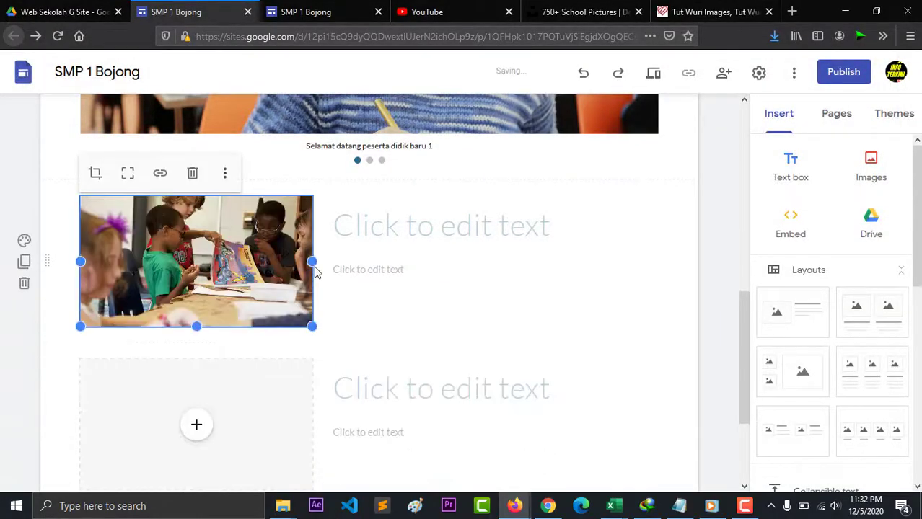
# Upload the berita2 image into the second news block's image placeholder
pyautogui.scroll(-2, 231, 271)
pyautogui.click(196, 270)
pyautogui.click(213, 316)
pyautogui.doubleClick(233, 130)
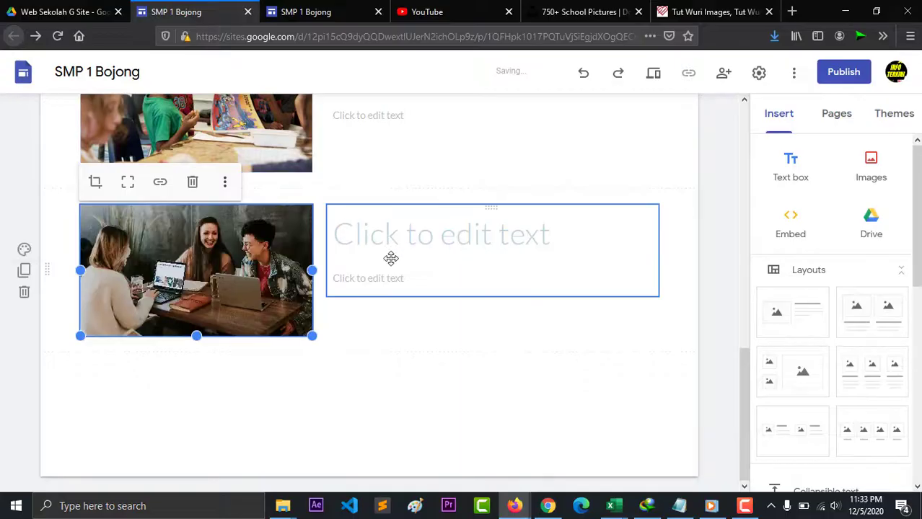
# Title the first news block "Siap Tatap Muka KBM", following the finished site's wording
pyautogui.scroll(2, 389, 251)
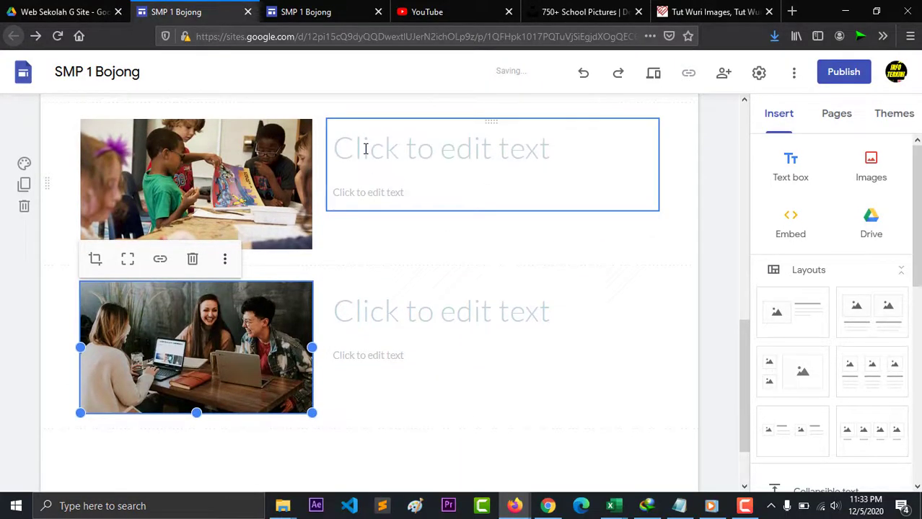
pyautogui.click(366, 149)
pyautogui.click(317, 14)
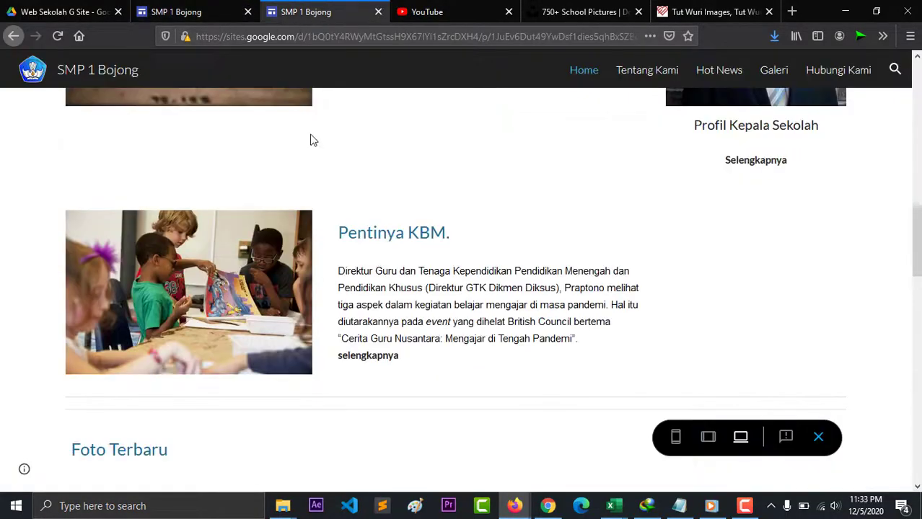
pyautogui.scroll(3, 437, 240)
pyautogui.click(232, 12)
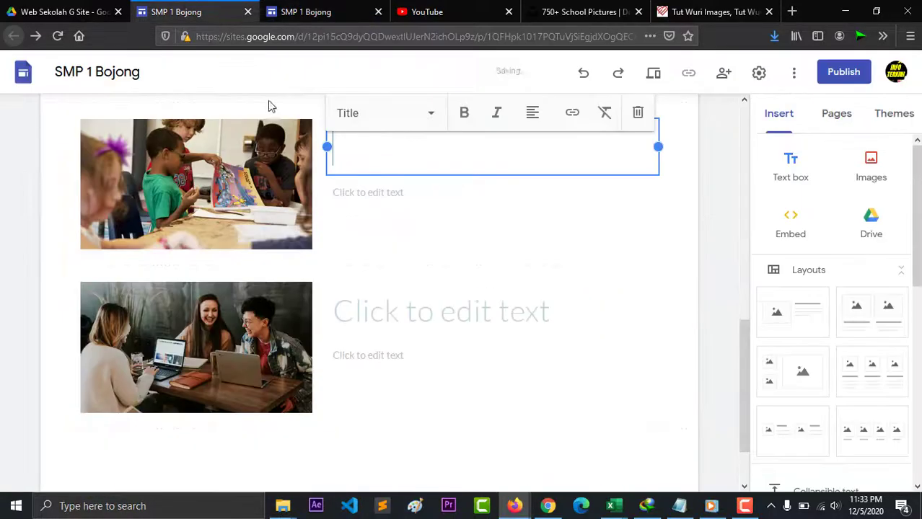
pyautogui.scroll(2, 398, 206)
pyautogui.write('Siap')
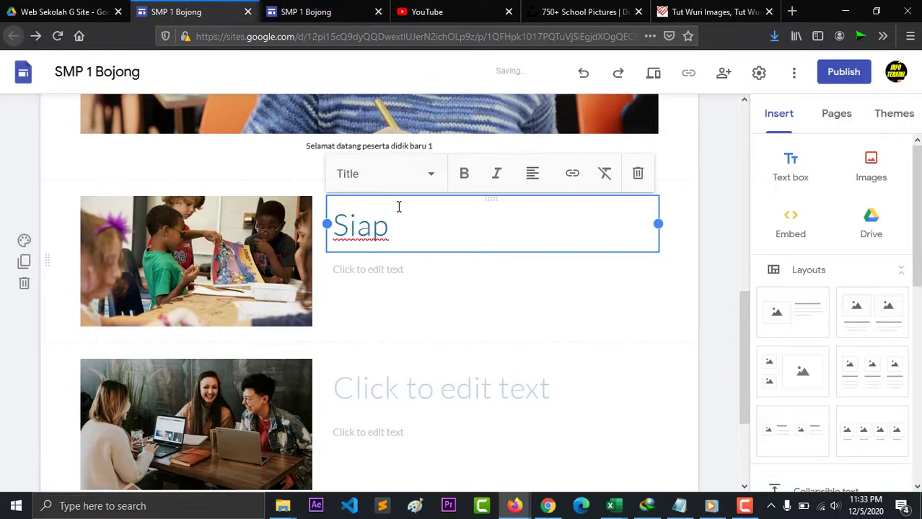
pyautogui.write(' Tatap')
pyautogui.press('BackSpace')
pyautogui.write('ta')
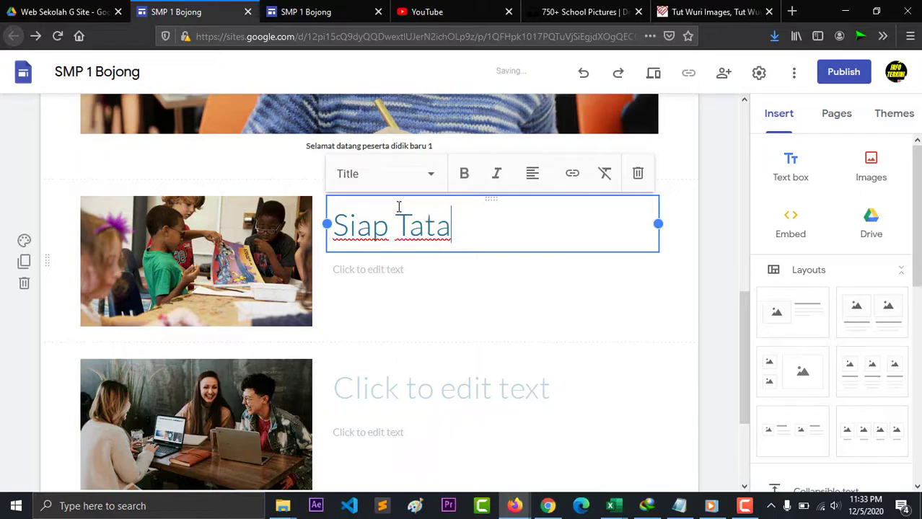
pyautogui.write('p Muka KBM')
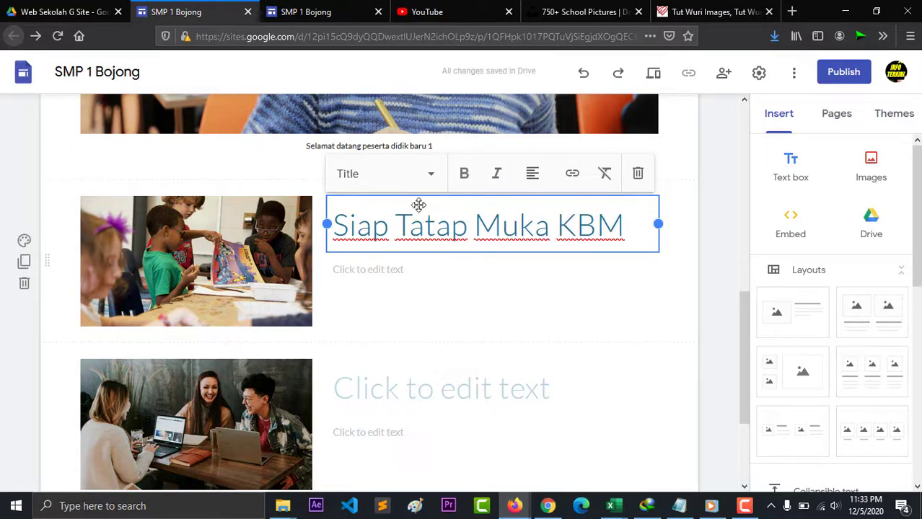
# Change the "Siap Tatap Muka KBM" title to the Heading text style
pyautogui.tripleClick(416, 214)
pyautogui.click(426, 180)
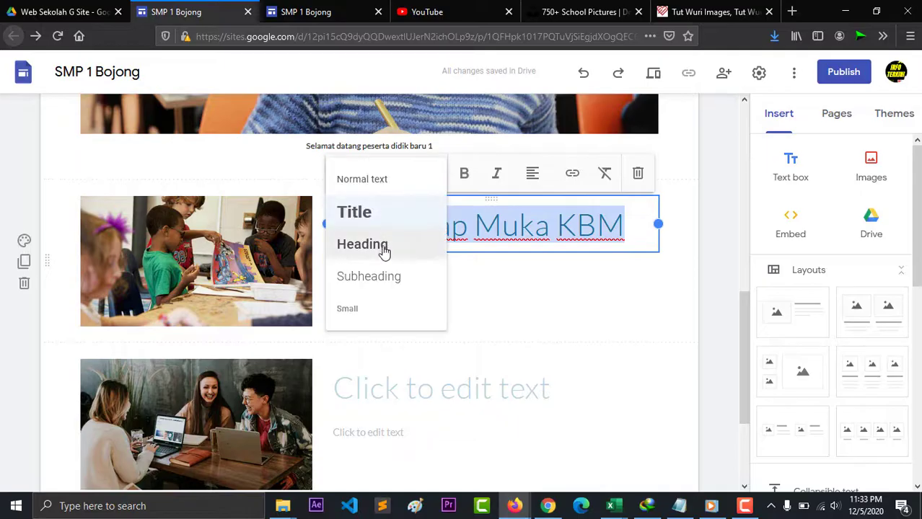
pyautogui.click(384, 251)
pyautogui.click(423, 240)
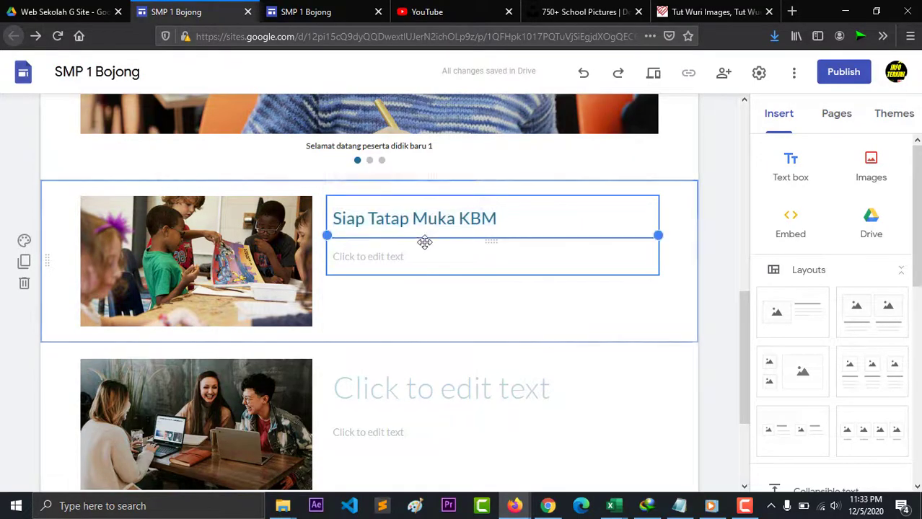
pyautogui.click(411, 249)
# Copy the "Pentinya KBM." heading from the finished site into the second news block's title, removing the extra blank line
pyautogui.click(415, 387)
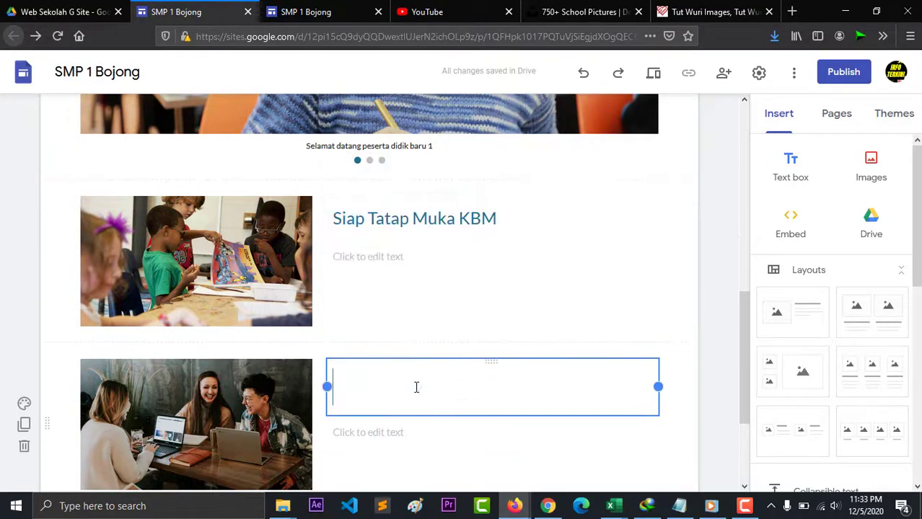
pyautogui.click(311, 12)
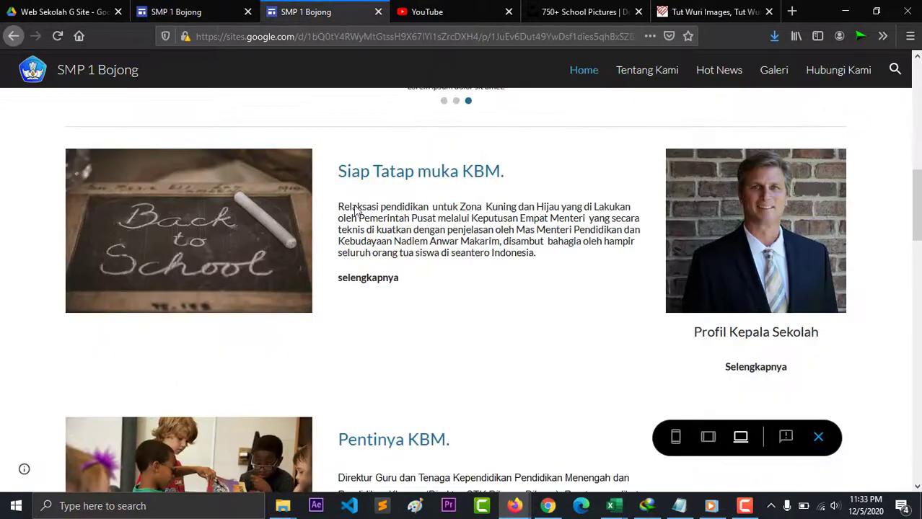
pyautogui.scroll(-3, 421, 318)
pyautogui.moveTo(449, 235); pyautogui.dragTo(340, 237)
pyautogui.hotkey('ctrl', 'c')
pyautogui.click(214, 11)
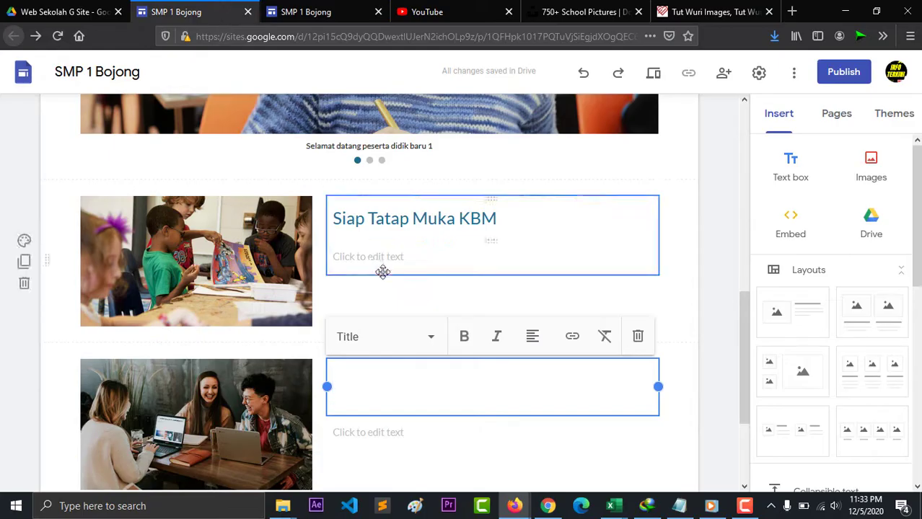
pyautogui.hotkey('ctrl', 'v')
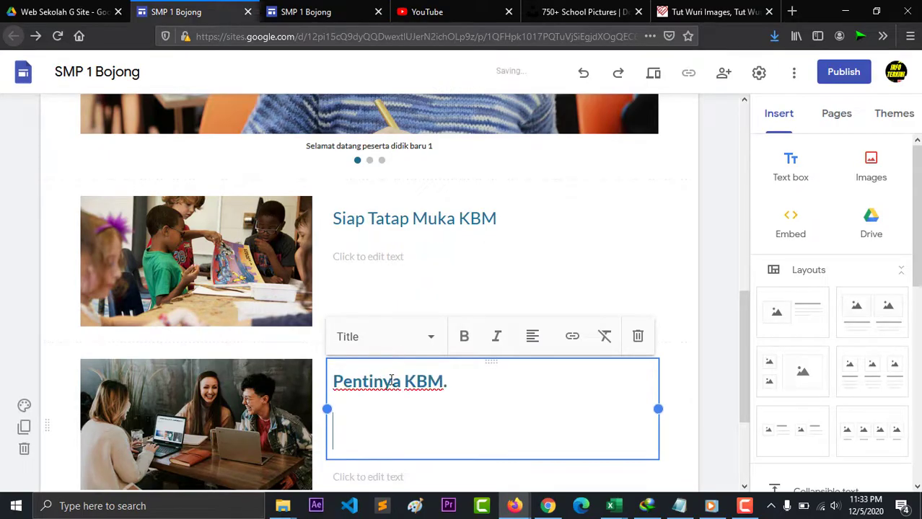
pyautogui.press('BackSpace')
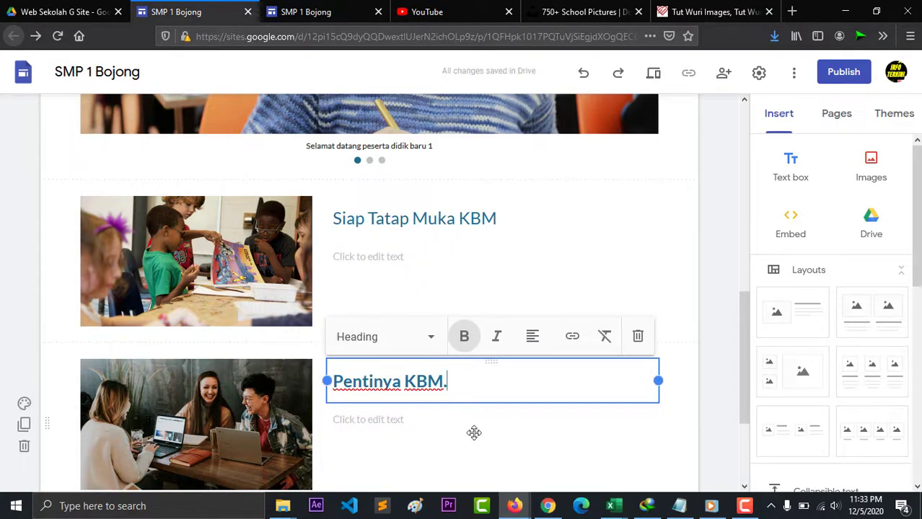
# Compare the two news headings and make "Siap Tatap Muka KBM" bold to match "Pentinya KBM."
pyautogui.scroll(-3, 465, 415)
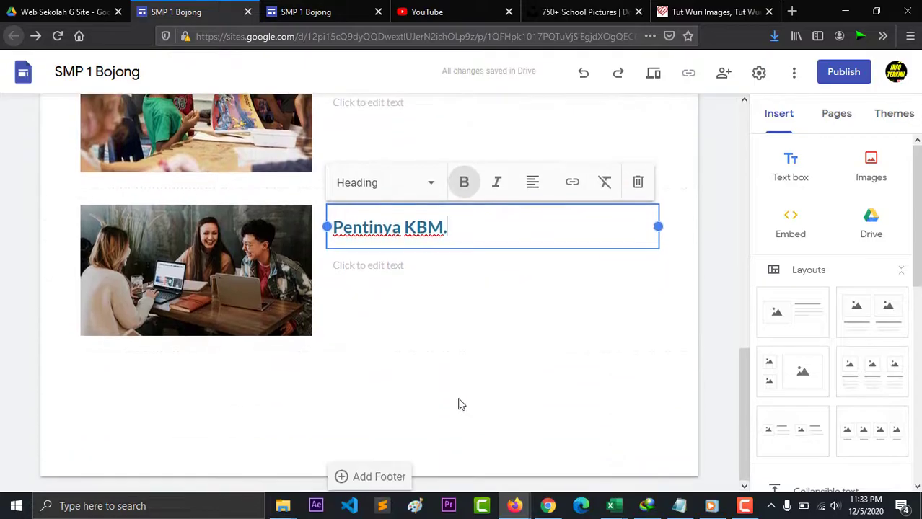
pyautogui.scroll(3, 462, 396)
pyautogui.click(399, 218)
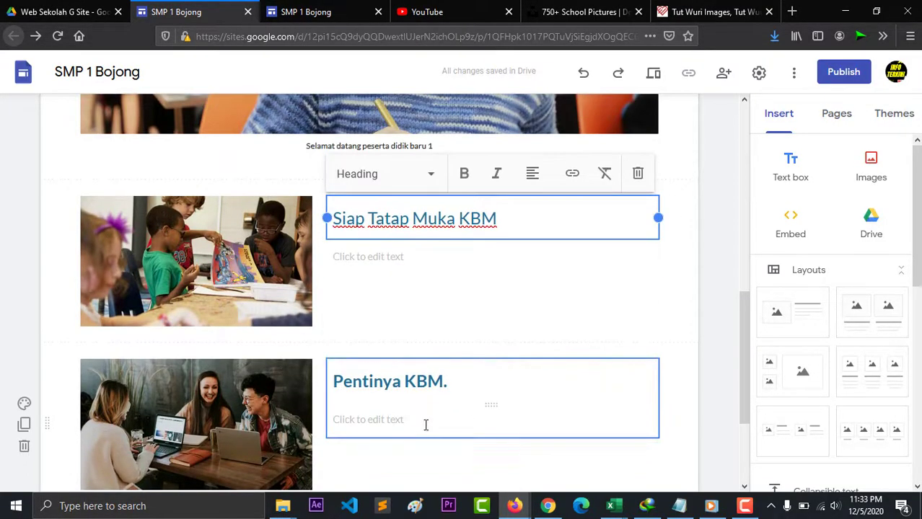
pyautogui.click(437, 380)
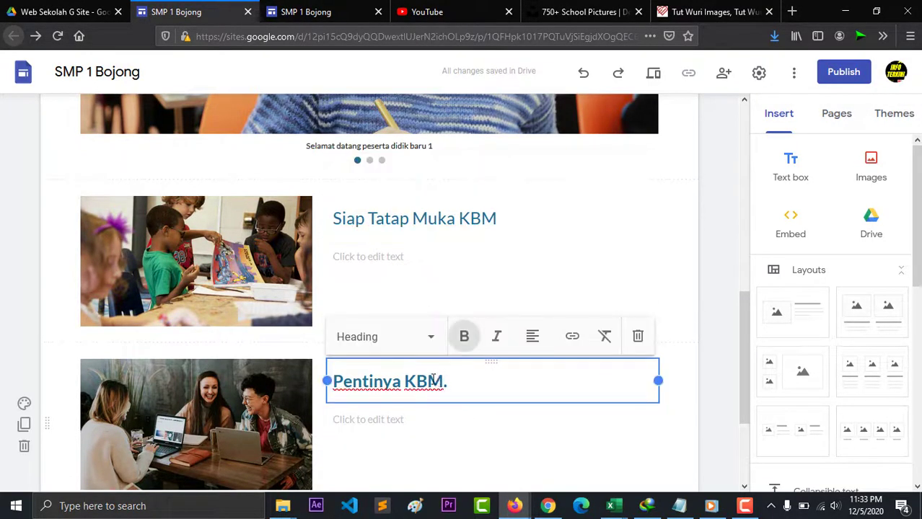
pyautogui.click(407, 219)
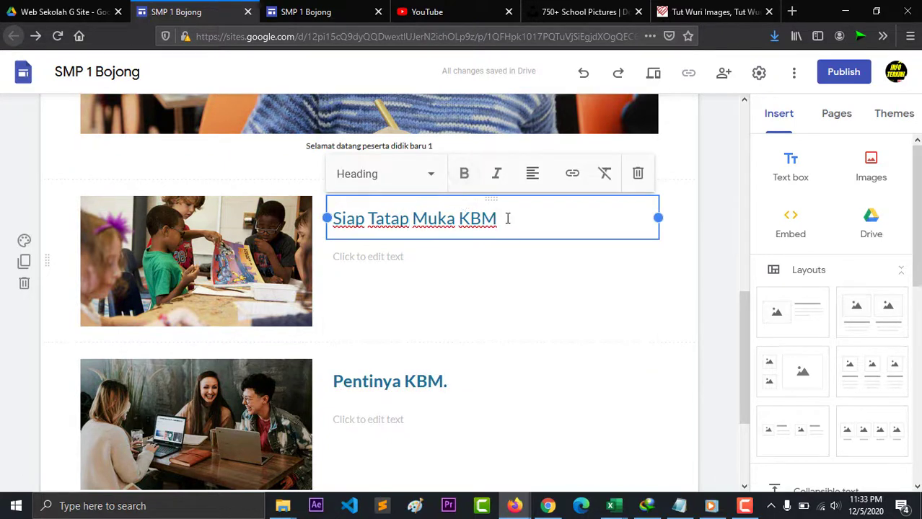
pyautogui.tripleClick(508, 218)
pyautogui.click(464, 174)
pyautogui.click(477, 288)
pyautogui.scroll(-2, 477, 289)
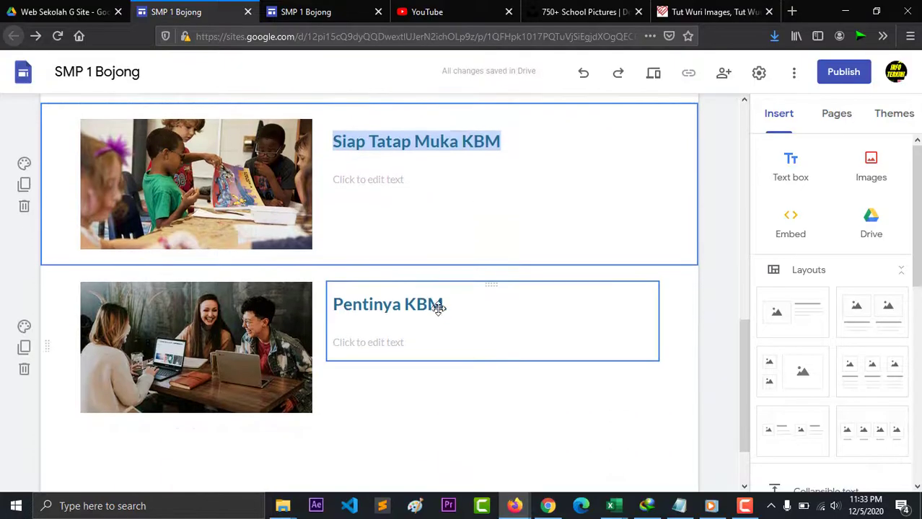
pyautogui.click(375, 180)
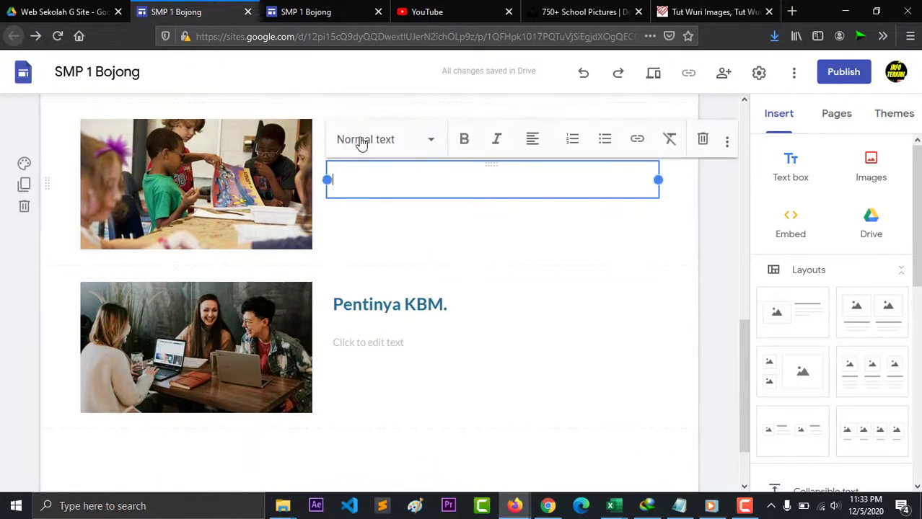
pyautogui.click(323, 12)
pyautogui.scroll(3, 465, 270)
pyautogui.moveTo(543, 254); pyautogui.dragTo(357, 207)
pyautogui.click(358, 213)
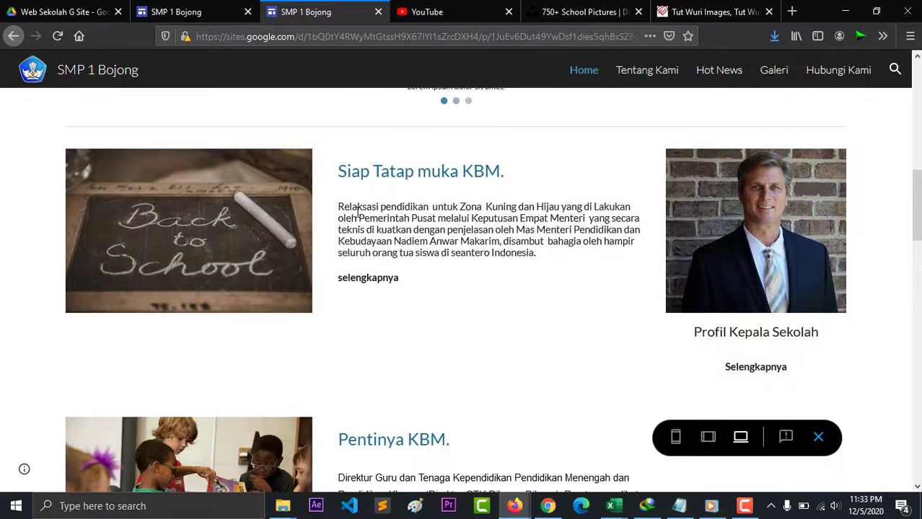
# Search the web for "lorem ipsum dolor sit amet" in the browser tab showing YouTube
pyautogui.click(427, 11)
pyautogui.click(407, 37)
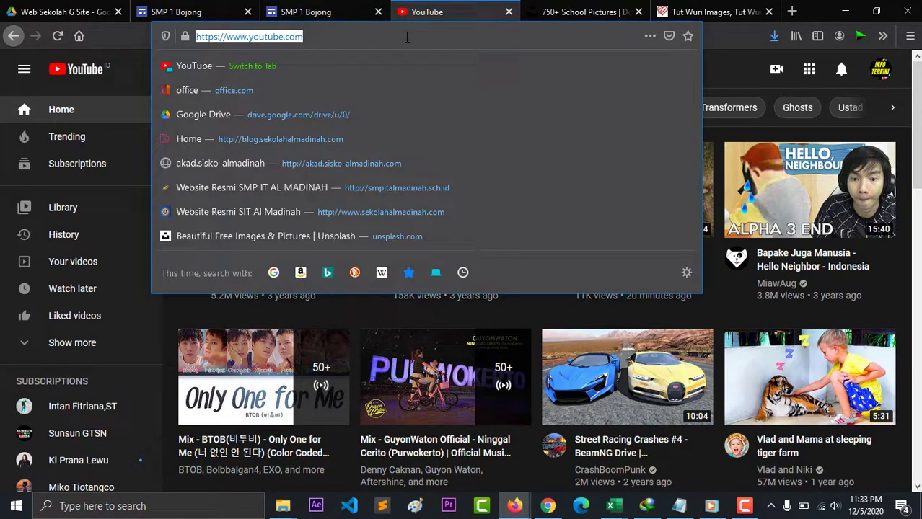
pyautogui.write('lorem')
pyautogui.press('Down')
pyautogui.press('Return')
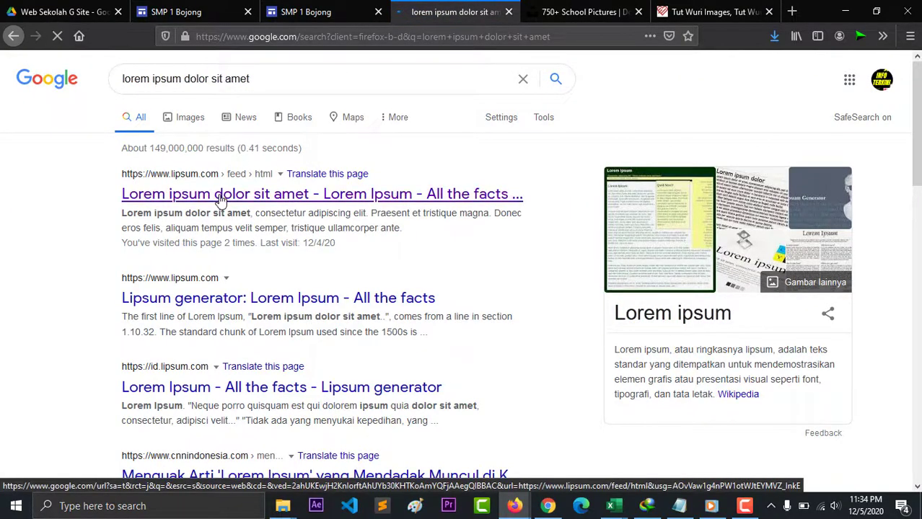
# Open the first lipsum.com result and copy the first paragraph of its Lorem Ipsum placeholder text
pyautogui.click(221, 201)
pyautogui.scroll(-1, 305, 279)
pyautogui.scroll(-2, 305, 279)
pyautogui.moveTo(217, 246); pyautogui.dragTo(153, 177)
pyautogui.hotkey('ctrl', 'c')
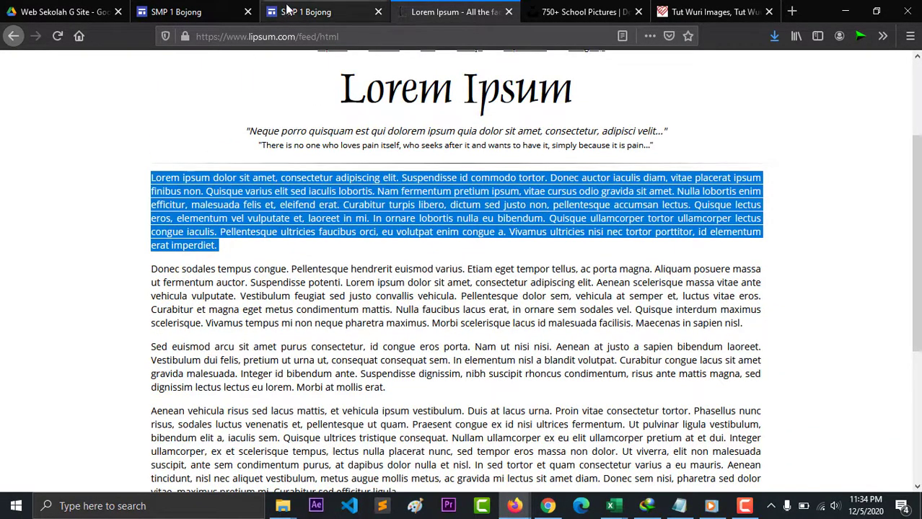
# Return to the site editor and paste the copied Lorem Ipsum paragraph into the first news block's body text
pyautogui.click(305, 11)
pyautogui.click(176, 12)
pyautogui.hotkey('ctrl', 'v')
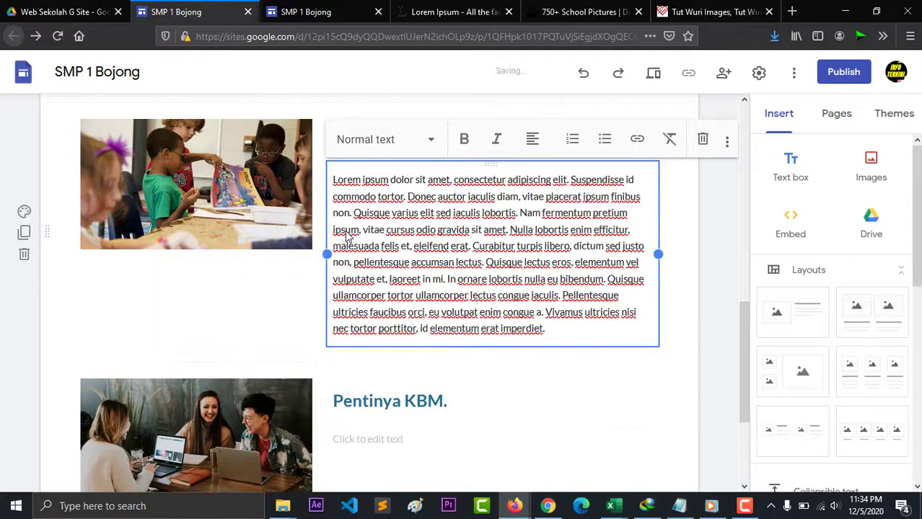
# Cut the first news block's text after "elementum vel" and add a bold "Selengkapnya" line below it
pyautogui.moveTo(564, 330); pyautogui.dragTo(334, 280)
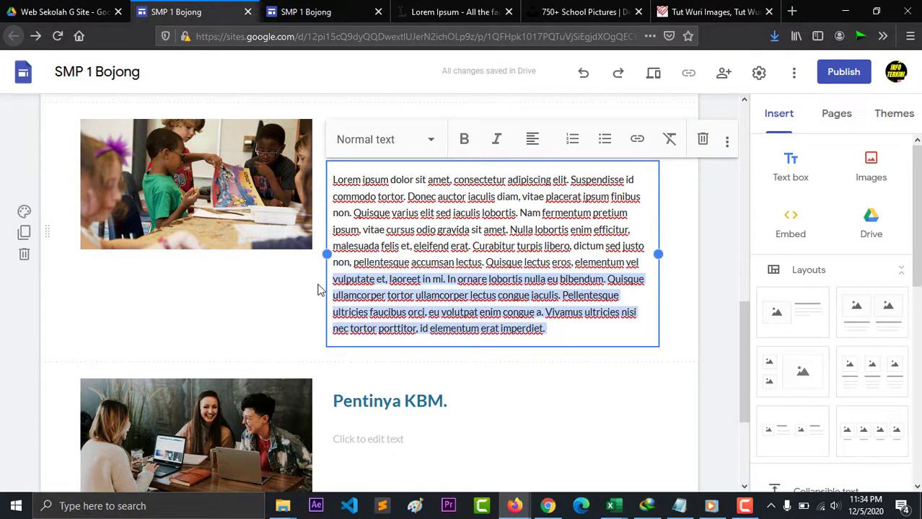
pyautogui.press('BackSpace')
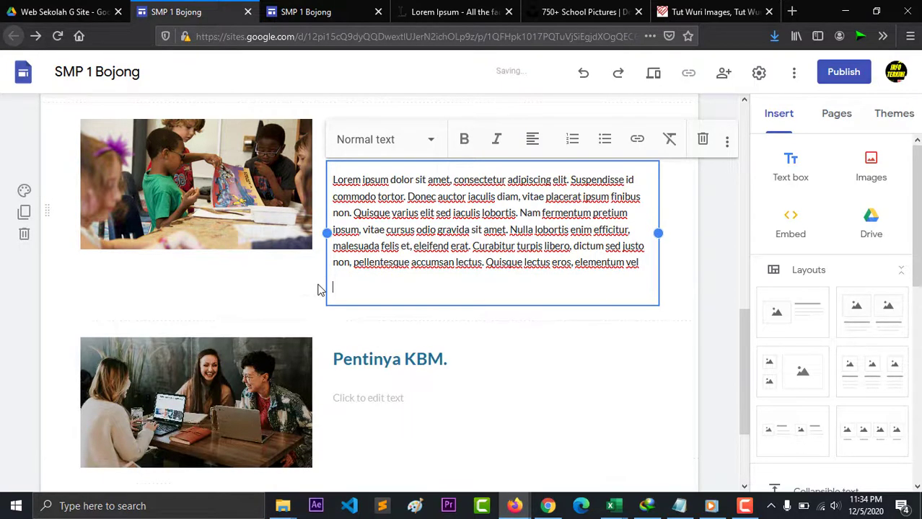
pyautogui.write('Selengkapnya')
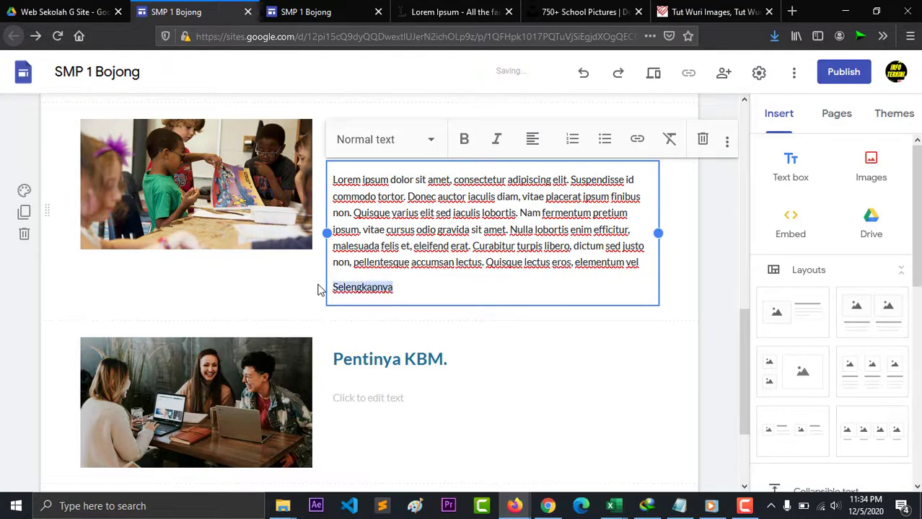
pyautogui.click(469, 148)
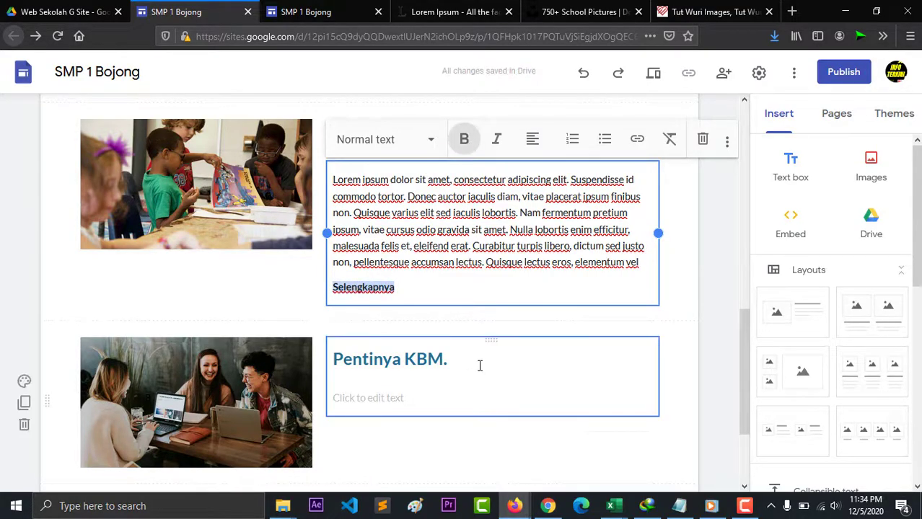
# Paste the Lorem Ipsum paragraph into the body text under the "Pentinya KBM." heading
pyautogui.click(433, 365)
pyautogui.scroll(-2, 426, 374)
pyautogui.click(368, 269)
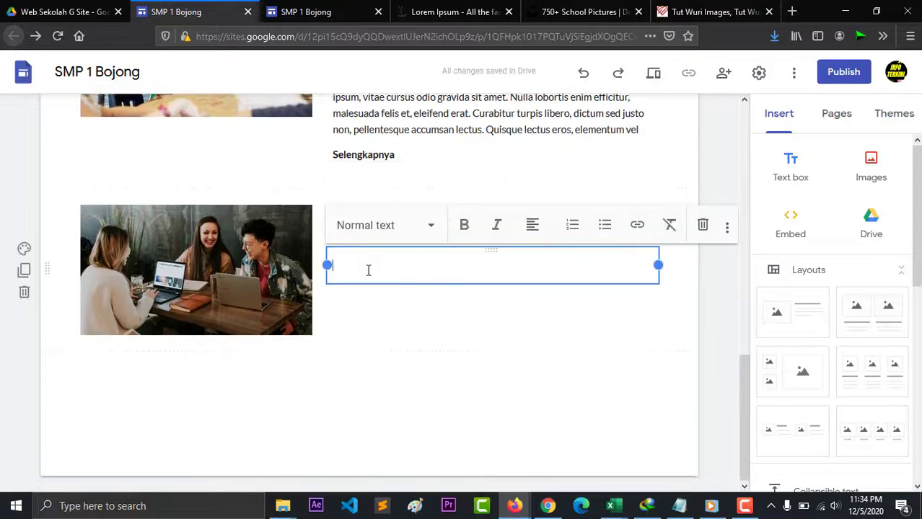
pyautogui.hotkey('ctrl', 'v')
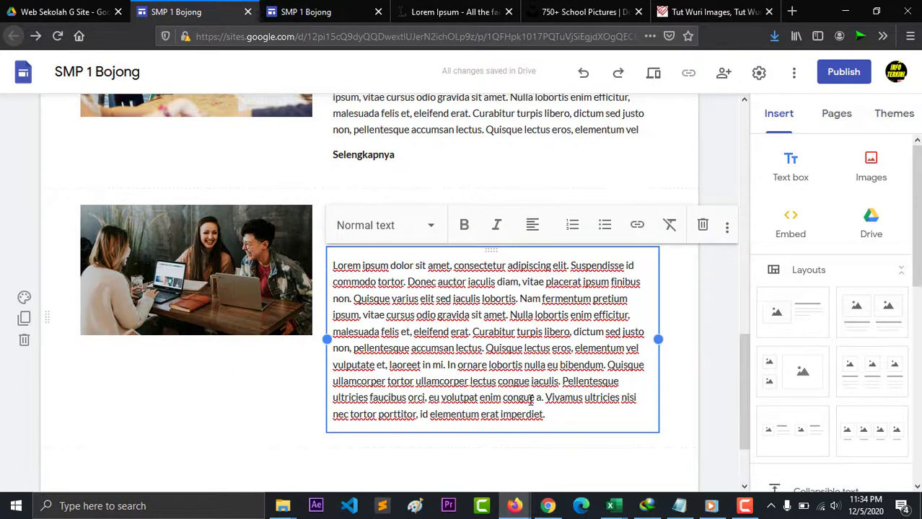
# Add a bold "Selengkapnya" line below the second news block's paragraph
pyautogui.press('Return')
pyautogui.write('Selen')
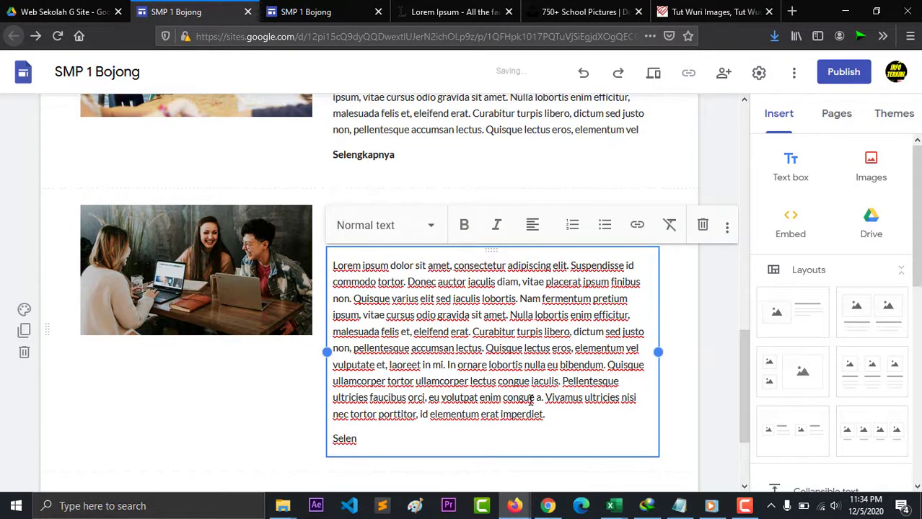
pyautogui.click(465, 225)
pyautogui.click(496, 436)
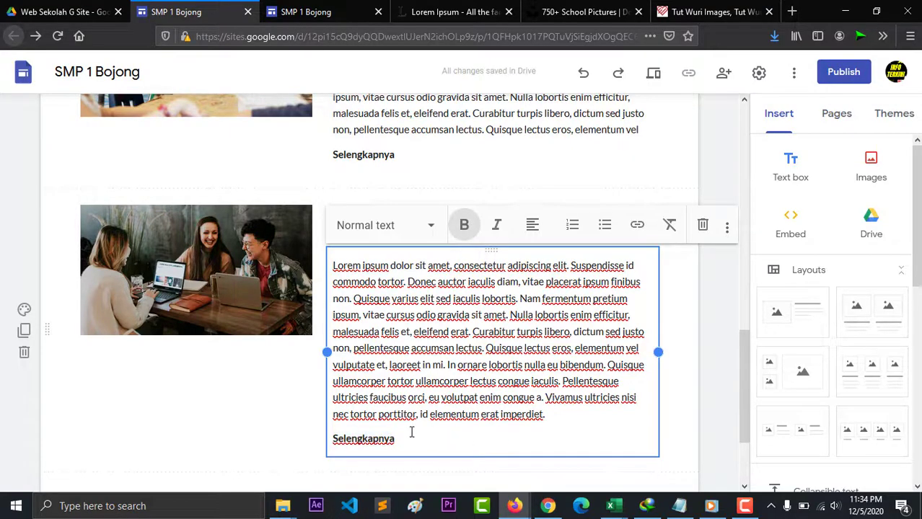
pyautogui.click(303, 420)
# Examine the "Foto Terbaru" section on the finished site, including its heading, photos and captions, and return to the editor
pyautogui.scroll(-3, 314, 421)
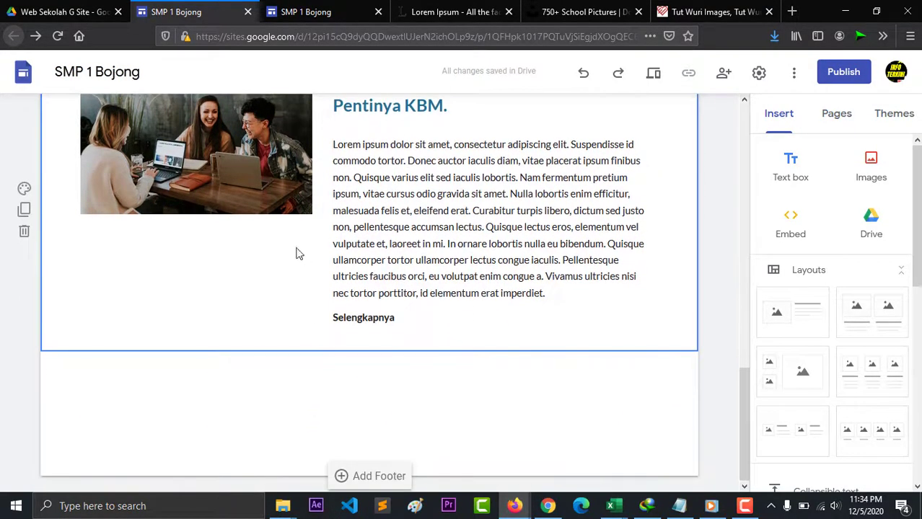
pyautogui.click(310, 13)
pyautogui.scroll(-5, 425, 208)
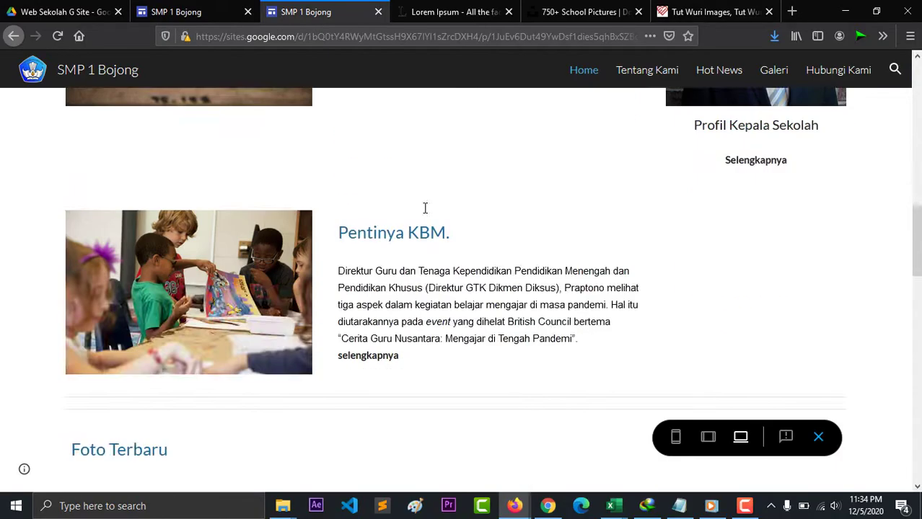
pyautogui.scroll(-3, 283, 272)
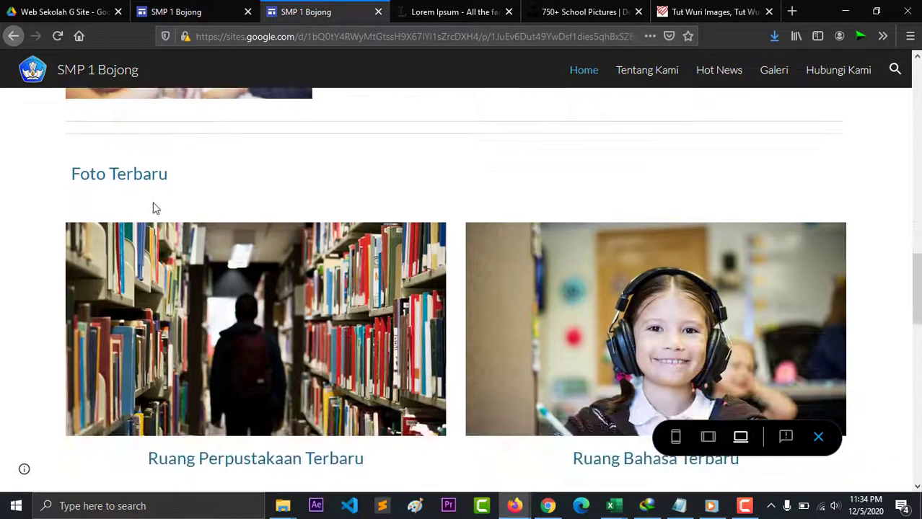
pyautogui.scroll(-2, 448, 335)
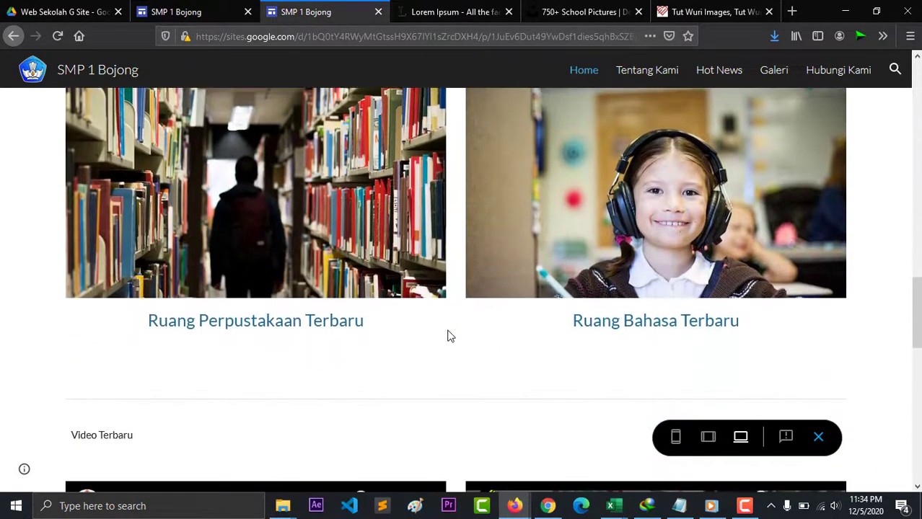
pyautogui.scroll(2, 448, 335)
pyautogui.click(202, 8)
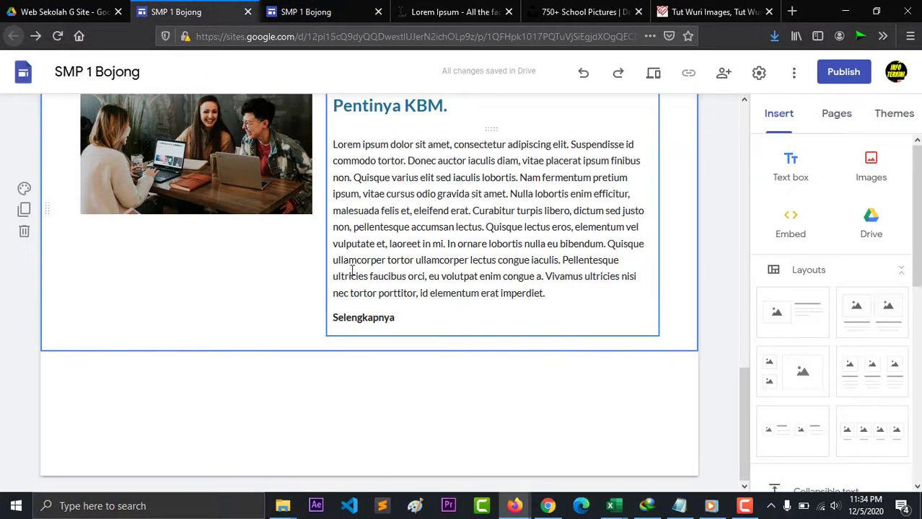
pyautogui.click(794, 165)
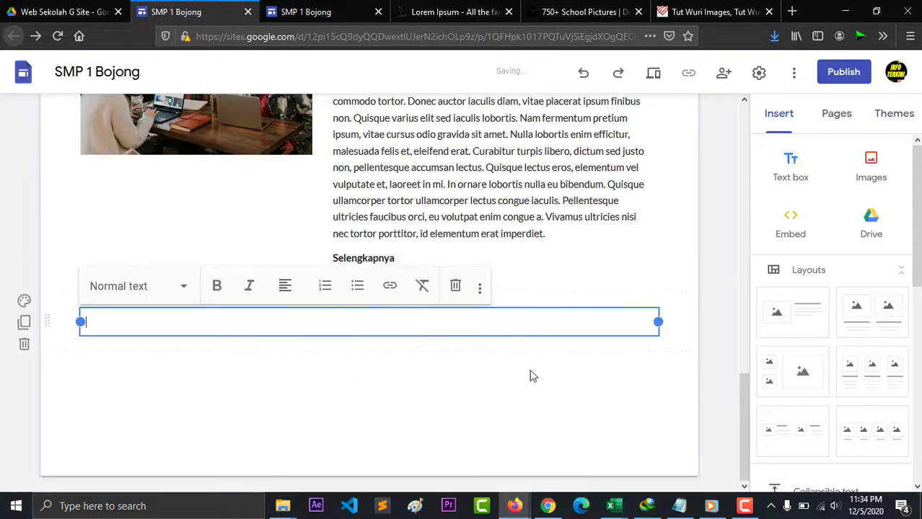
pyautogui.write('F')
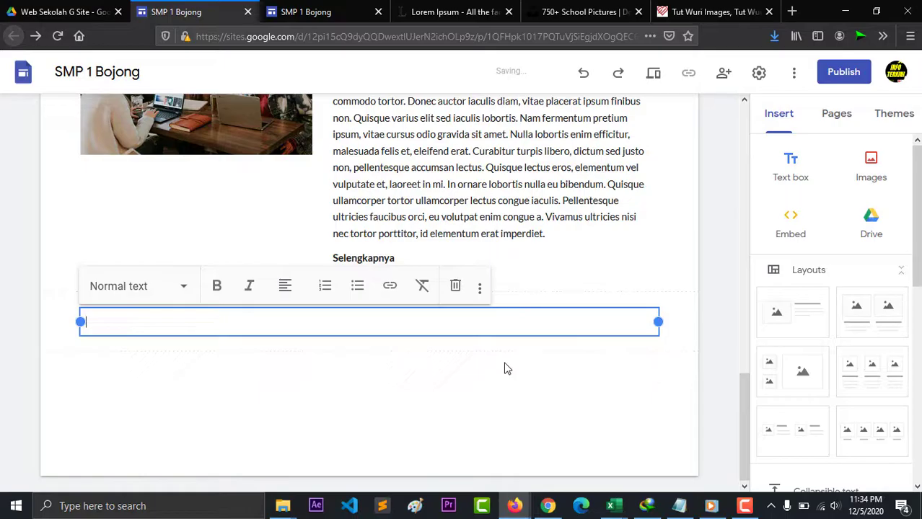
pyautogui.write('Foto Terbary')
pyautogui.press('BackSpace')
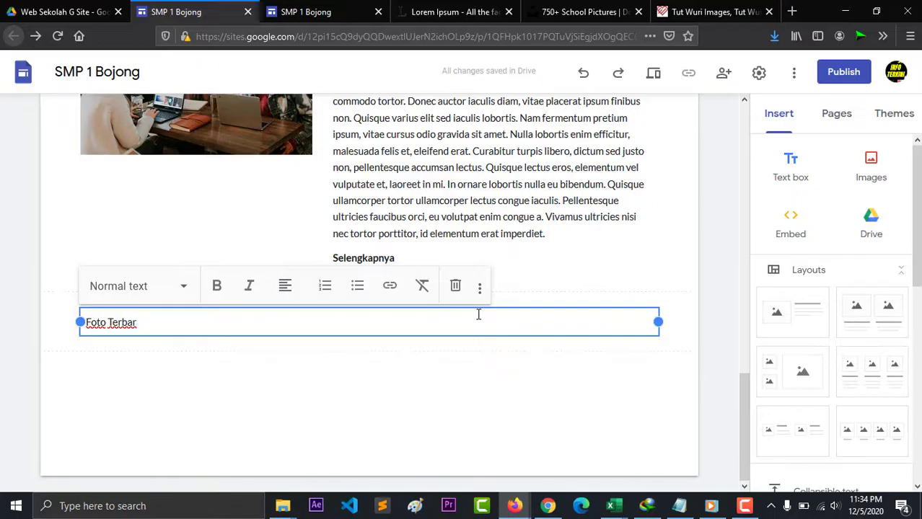
pyautogui.click(455, 289)
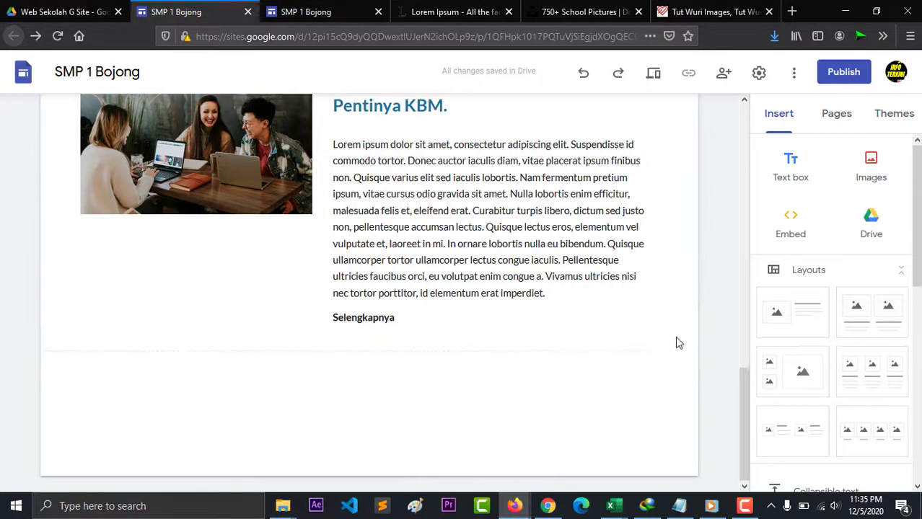
# Insert an image-and-text layout below the second news block and delete its image placeholder
pyautogui.click(800, 319)
pyautogui.click(413, 243)
pyautogui.click(282, 280)
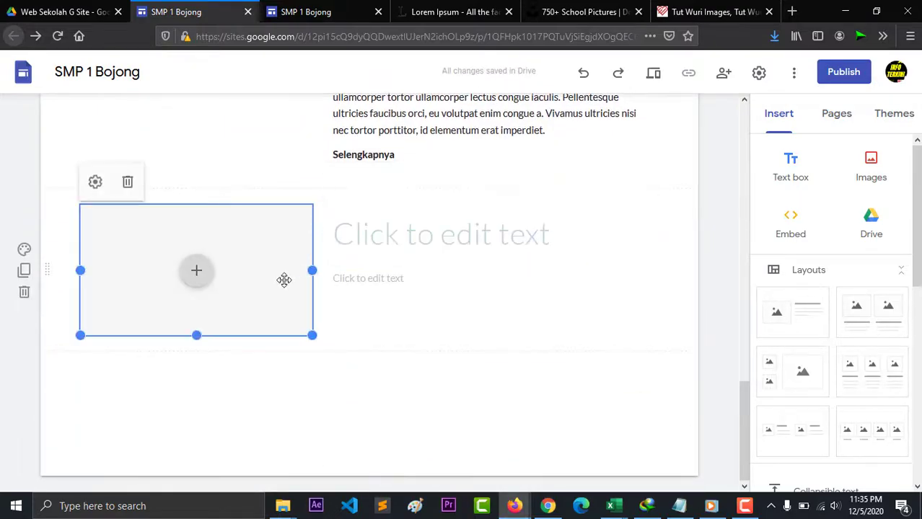
pyautogui.click(127, 182)
# Remove the title placeholder from the new section and open the text style choices for its remaining text box
pyautogui.click(349, 272)
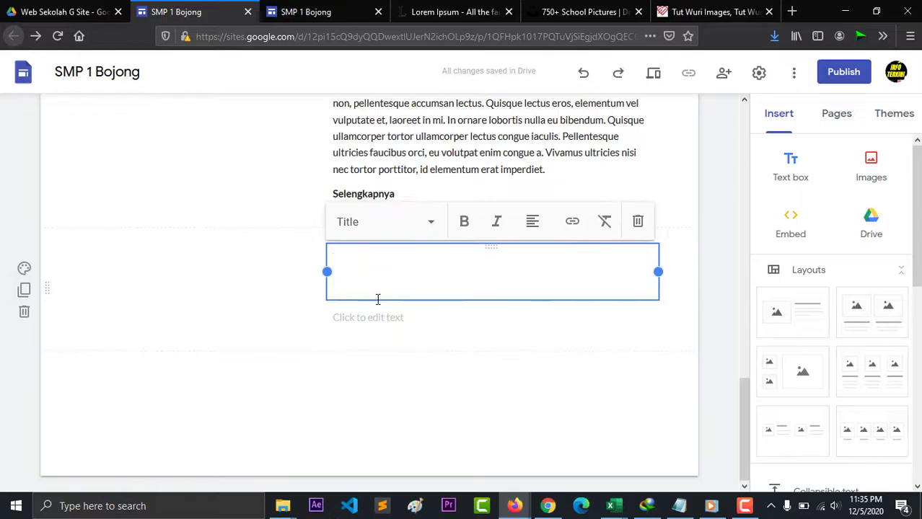
pyautogui.press('BackSpace')
pyautogui.click(410, 277)
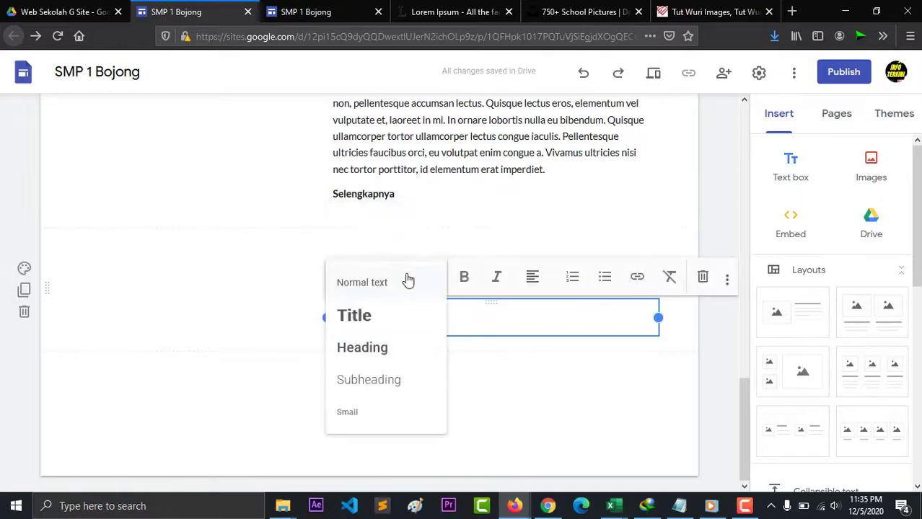